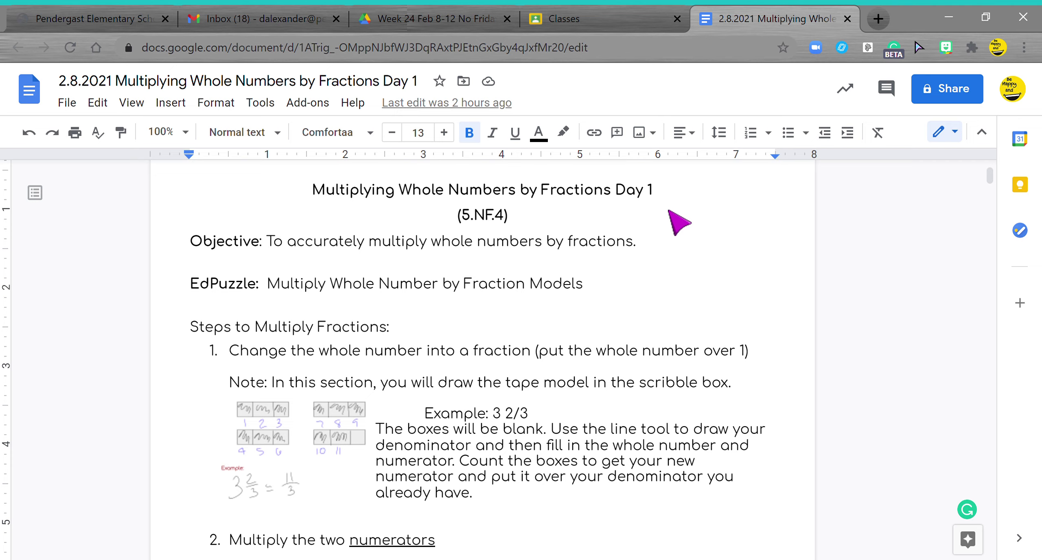
# Separate the 3 from the 2/3 in the Example line's mixed number with a space
pyautogui.click(507, 413)
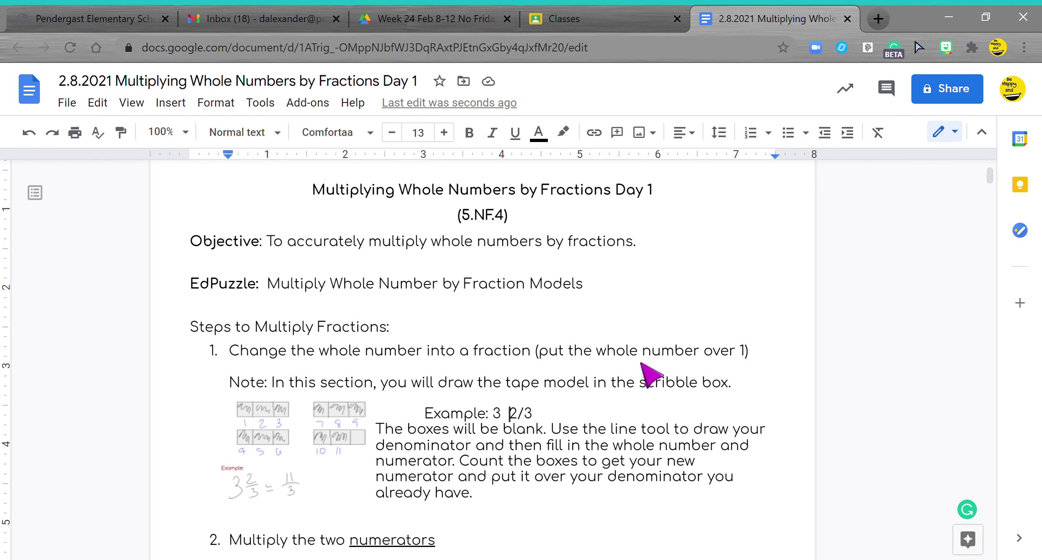
pyautogui.scroll(-2, 481, 393)
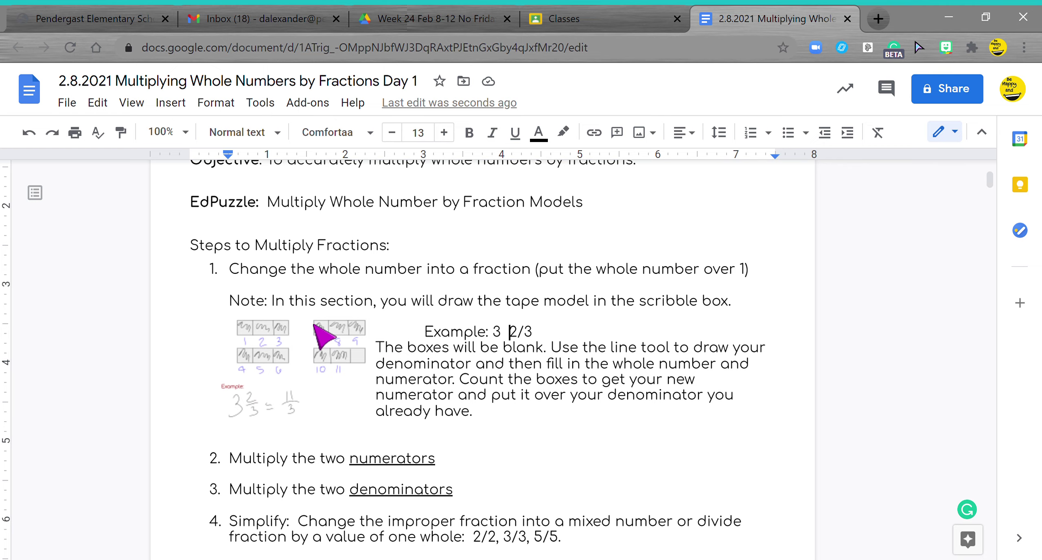
# Enter 3 over 1 and 1 over 2 in Step 1's blank fractions
pyautogui.scroll(-15, 316, 325)
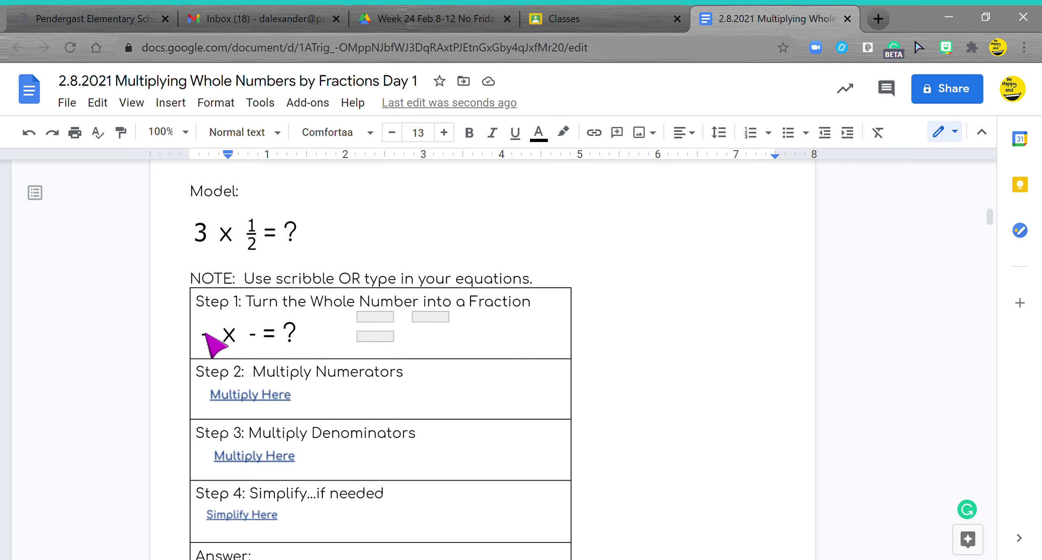
pyautogui.click(205, 335)
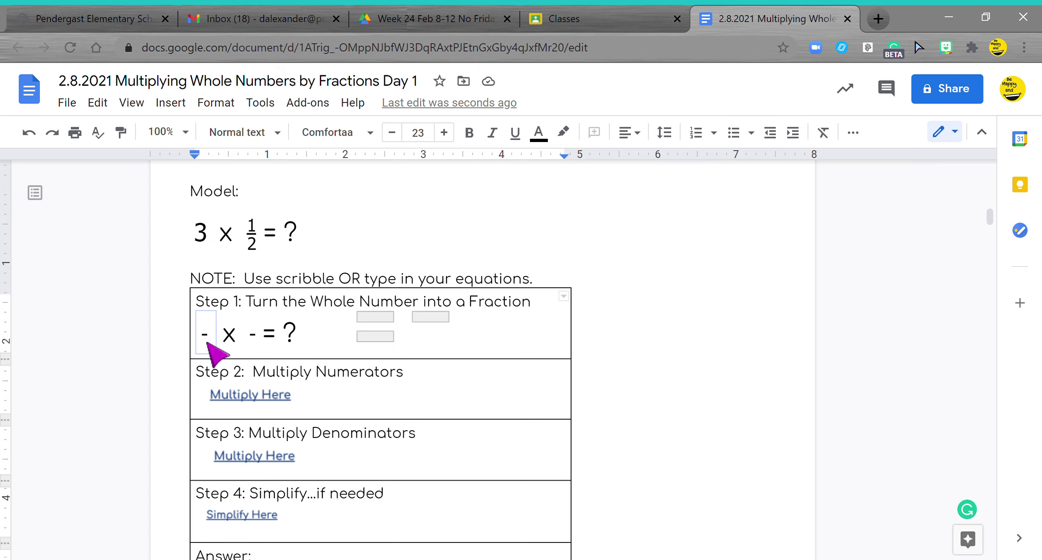
pyautogui.write('1')
pyautogui.press('Up')
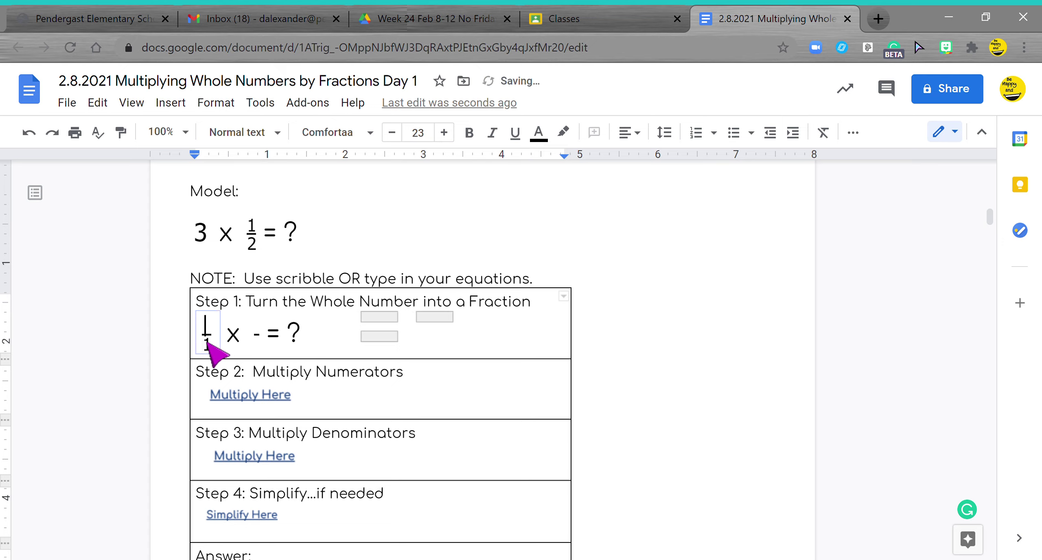
pyautogui.write('3')
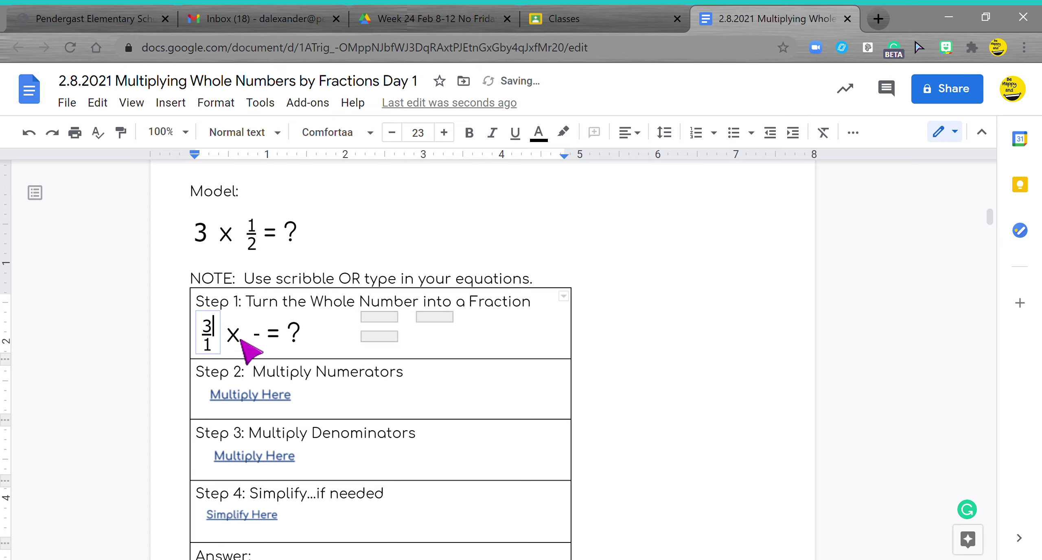
pyautogui.click(257, 336)
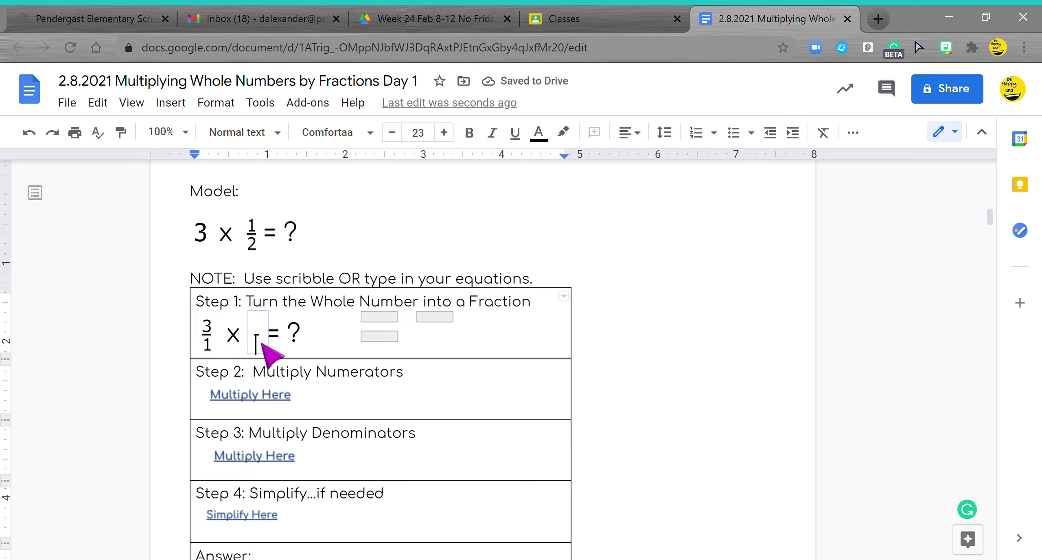
pyautogui.write('2')
pyautogui.press('Up')
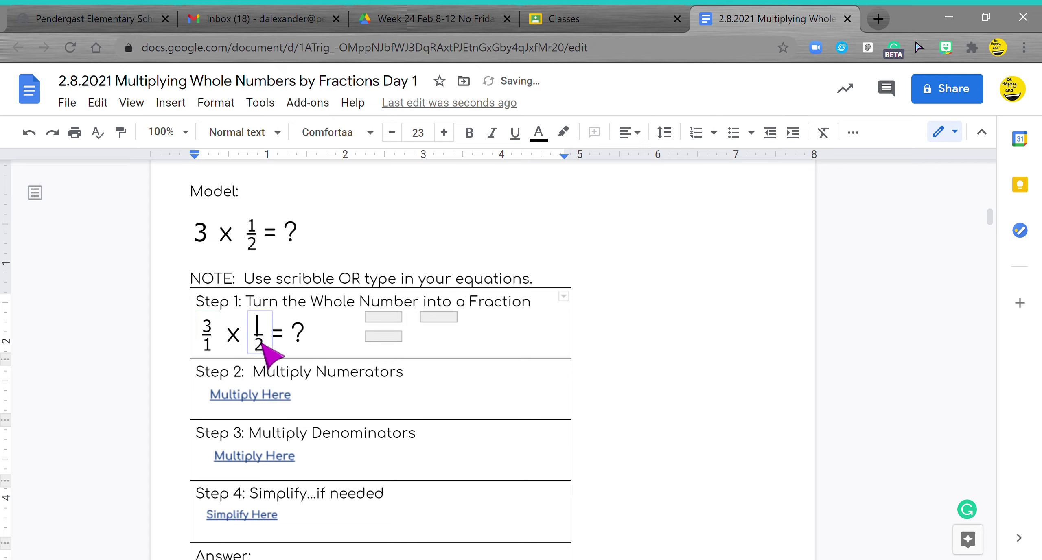
pyautogui.write('1')
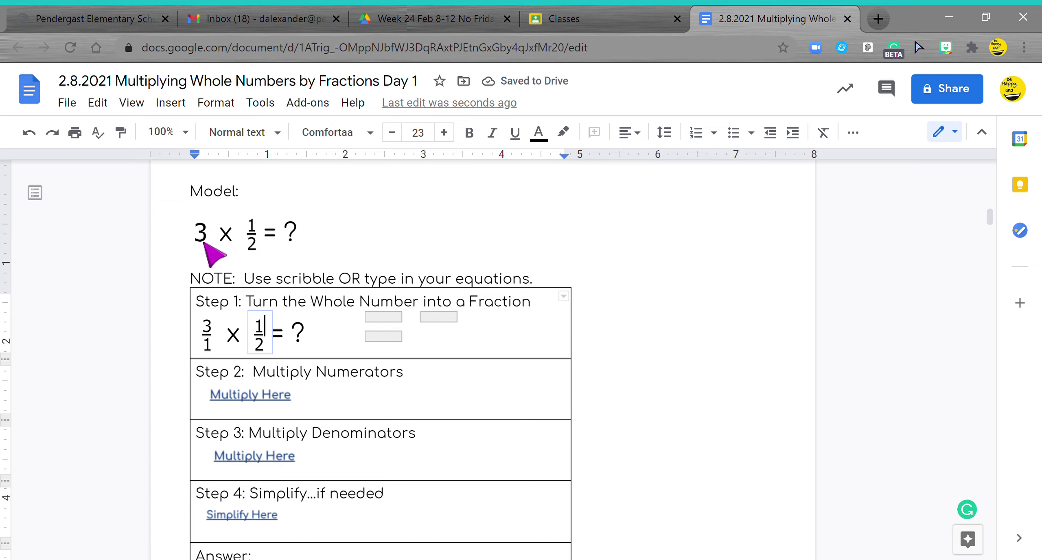
# Draw a straight vertical line through the middle of each of the three grey boxes
pyautogui.doubleClick(391, 336)
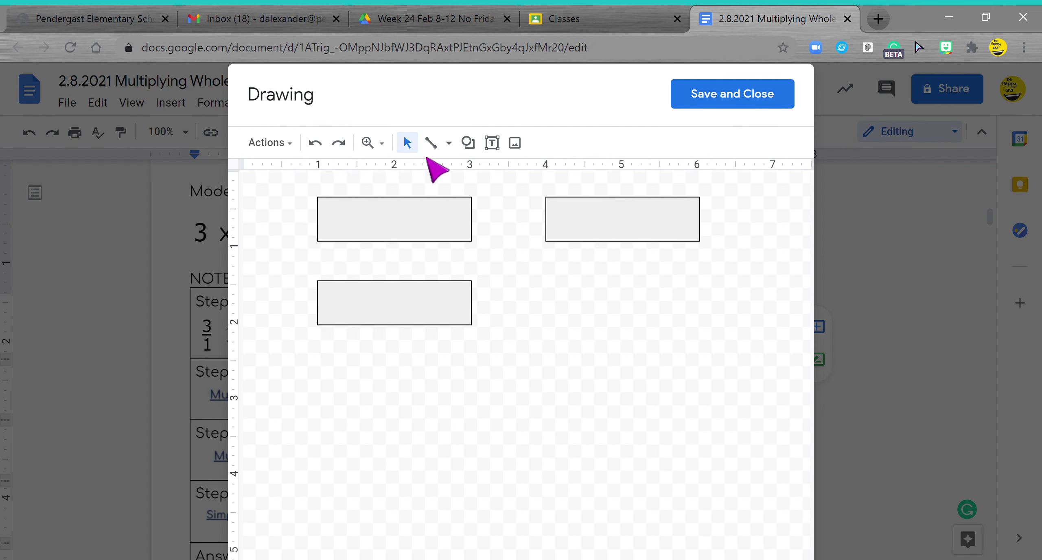
pyautogui.click(449, 143)
pyautogui.click(461, 173)
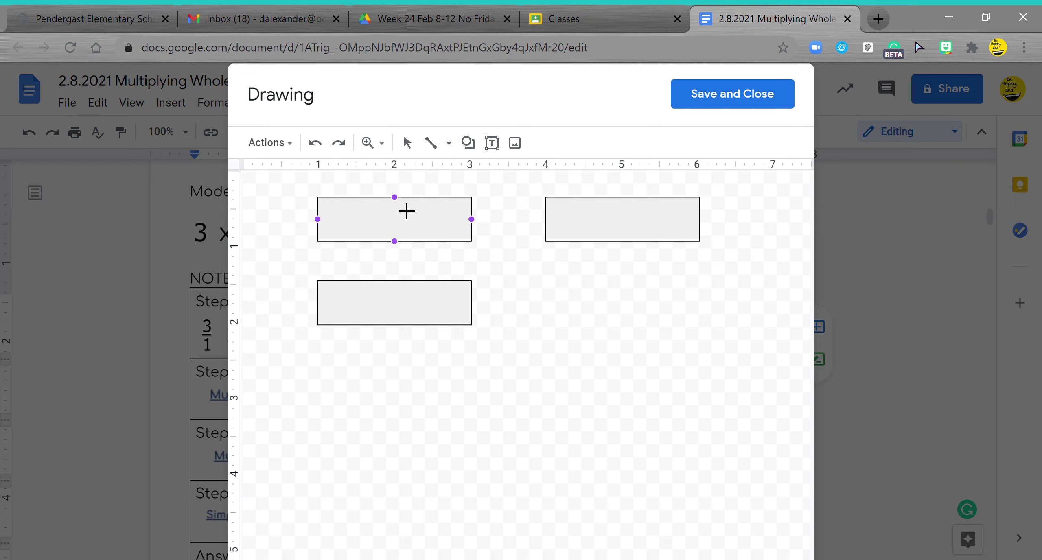
pyautogui.moveTo(407, 211); pyautogui.dragTo(405, 251)
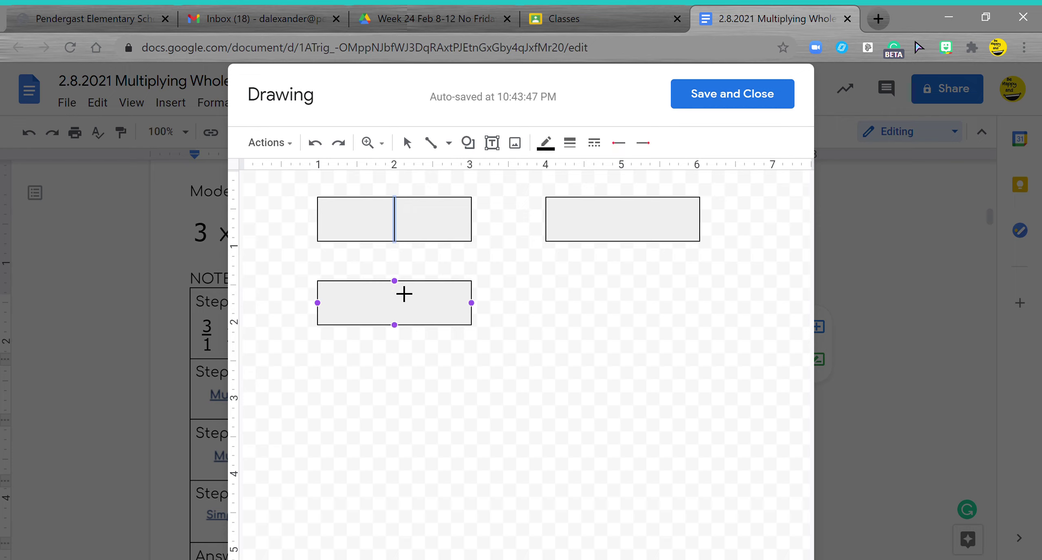
pyautogui.moveTo(408, 312); pyautogui.dragTo(407, 336)
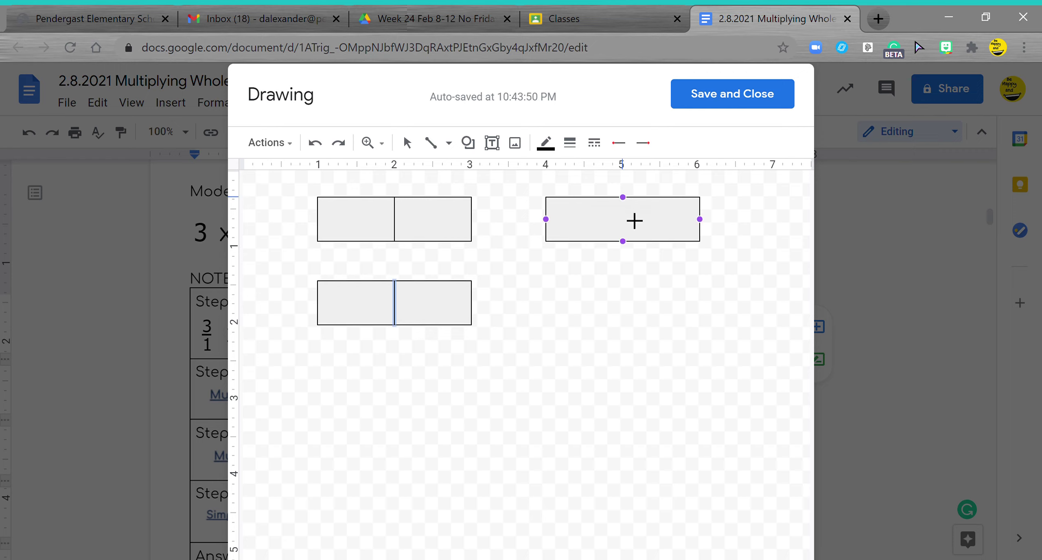
pyautogui.moveTo(635, 221); pyautogui.dragTo(622, 260)
pyautogui.click(449, 143)
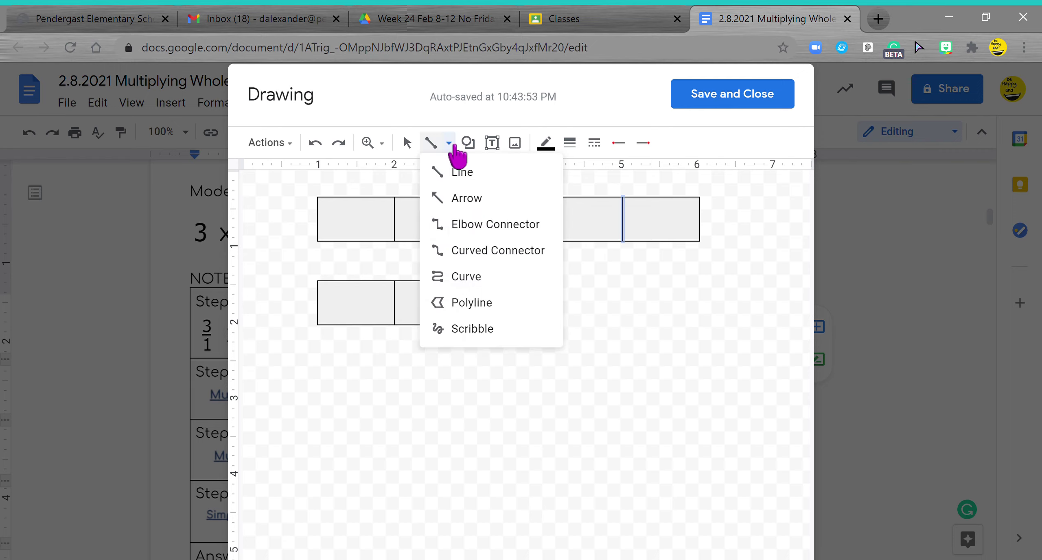
# Scribble 3/1 × below the boxes, undoing a misdrawn 1/2
pyautogui.click(472, 329)
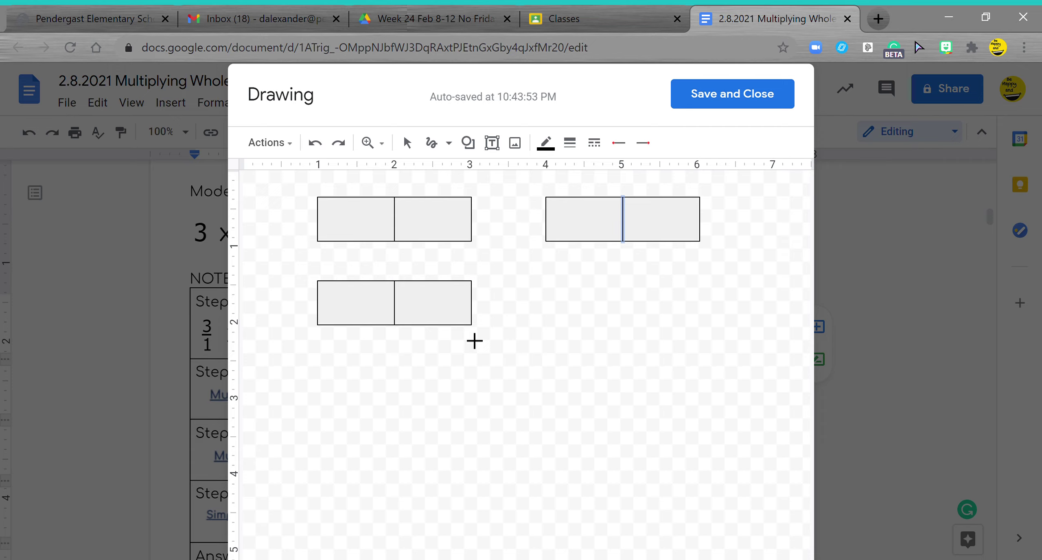
pyautogui.moveTo(271, 379)
pyautogui.mouseDown()
pyautogui.moveTo(279, 377)
pyautogui.moveTo(277, 412)
pyautogui.moveTo(319, 429)
pyautogui.moveTo(280, 477)
pyautogui.mouseUp()
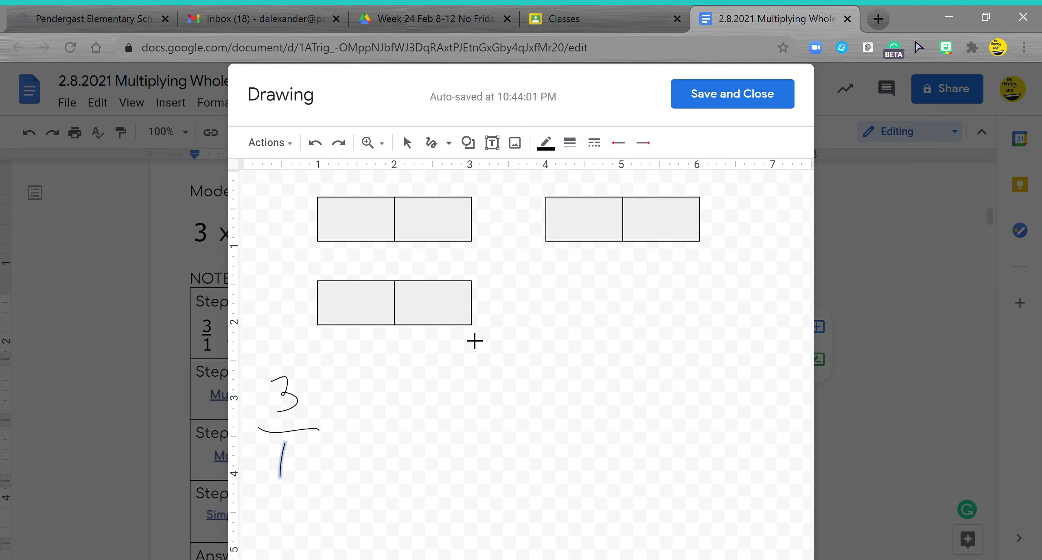
pyautogui.moveTo(336, 410); pyautogui.dragTo(354, 440)
pyautogui.moveTo(358, 407); pyautogui.dragTo(338, 449)
pyautogui.moveTo(377, 389); pyautogui.dragTo(417, 435)
pyautogui.moveTo(377, 463)
pyautogui.mouseDown()
pyautogui.moveTo(391, 458)
pyautogui.moveTo(407, 481)
pyautogui.mouseUp()
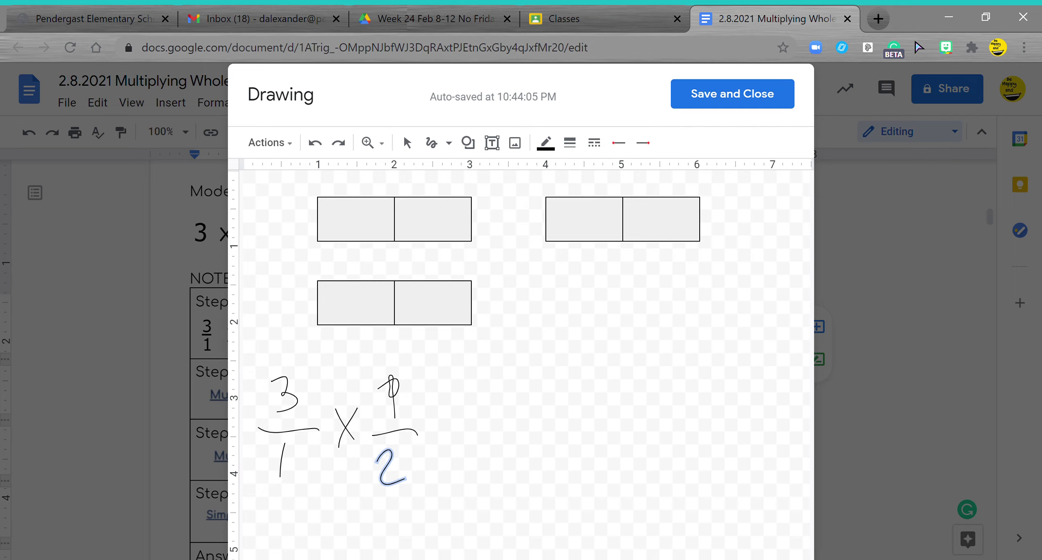
pyautogui.click(327, 152)
pyautogui.click(327, 152)
pyautogui.click(327, 152)
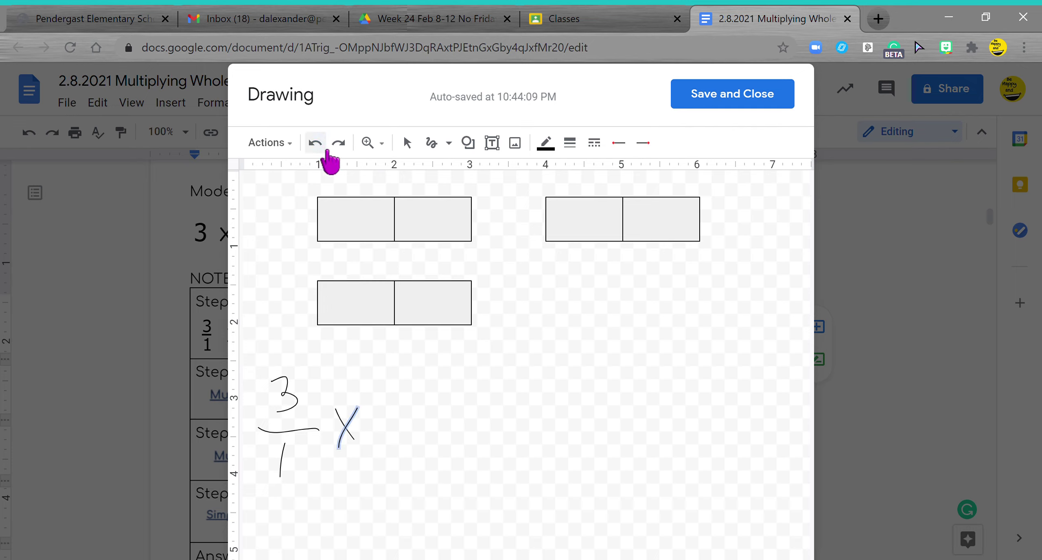
# Rewrite 1/2 and complete the handwritten equation with = 3/2
pyautogui.moveTo(384, 373)
pyautogui.mouseDown()
pyautogui.moveTo(390, 401)
pyautogui.moveTo(417, 410)
pyautogui.mouseUp()
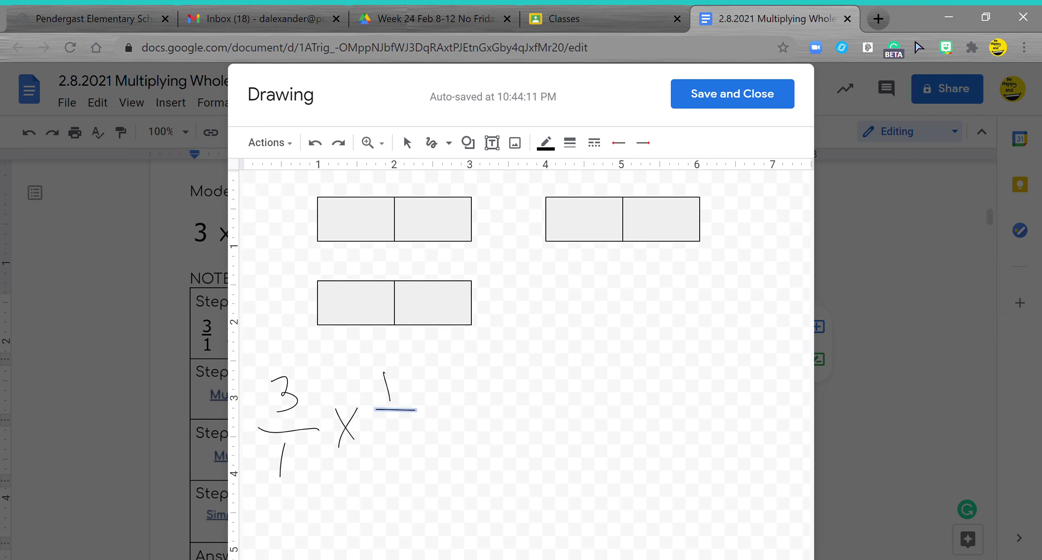
pyautogui.moveTo(383, 439)
pyautogui.mouseDown()
pyautogui.moveTo(399, 463)
pyautogui.moveTo(411, 460)
pyautogui.mouseUp()
pyautogui.moveTo(434, 406); pyautogui.dragTo(454, 409)
pyautogui.moveTo(437, 427); pyautogui.dragTo(458, 426)
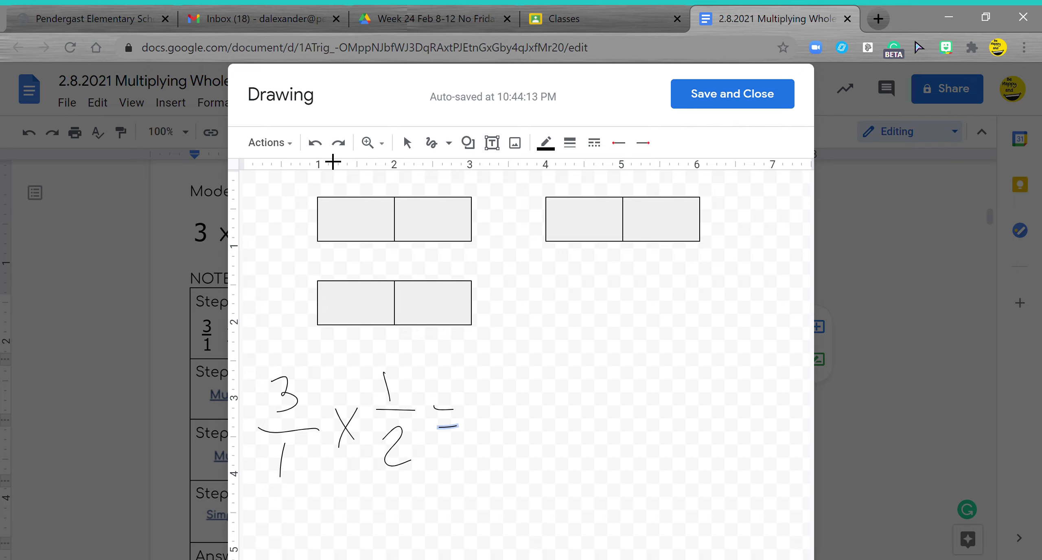
pyautogui.moveTo(498, 373)
pyautogui.mouseDown()
pyautogui.moveTo(503, 403)
pyautogui.moveTo(551, 417)
pyautogui.mouseUp()
pyautogui.moveTo(505, 444)
pyautogui.mouseDown()
pyautogui.moveTo(525, 447)
pyautogui.moveTo(536, 473)
pyautogui.mouseUp()
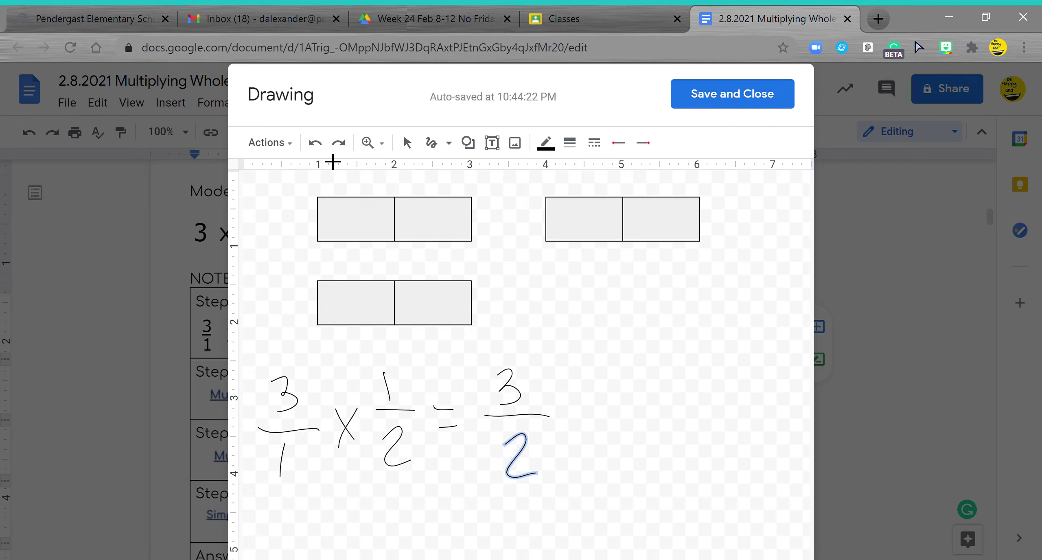
# Scribble-shade the left half of each of the three boxes
pyautogui.moveTo(361, 204)
pyautogui.mouseDown()
pyautogui.moveTo(378, 206)
pyautogui.moveTo(385, 229)
pyautogui.mouseUp()
pyautogui.moveTo(329, 210)
pyautogui.mouseDown()
pyautogui.moveTo(370, 212)
pyautogui.moveTo(383, 231)
pyautogui.mouseUp()
pyautogui.moveTo(327, 299)
pyautogui.mouseDown()
pyautogui.moveTo(376, 292)
pyautogui.moveTo(384, 309)
pyautogui.moveTo(375, 286)
pyautogui.mouseUp()
pyautogui.moveTo(583, 206)
pyautogui.mouseDown()
pyautogui.moveTo(594, 205)
pyautogui.moveTo(558, 223)
pyautogui.moveTo(613, 230)
pyautogui.moveTo(611, 206)
pyautogui.mouseUp()
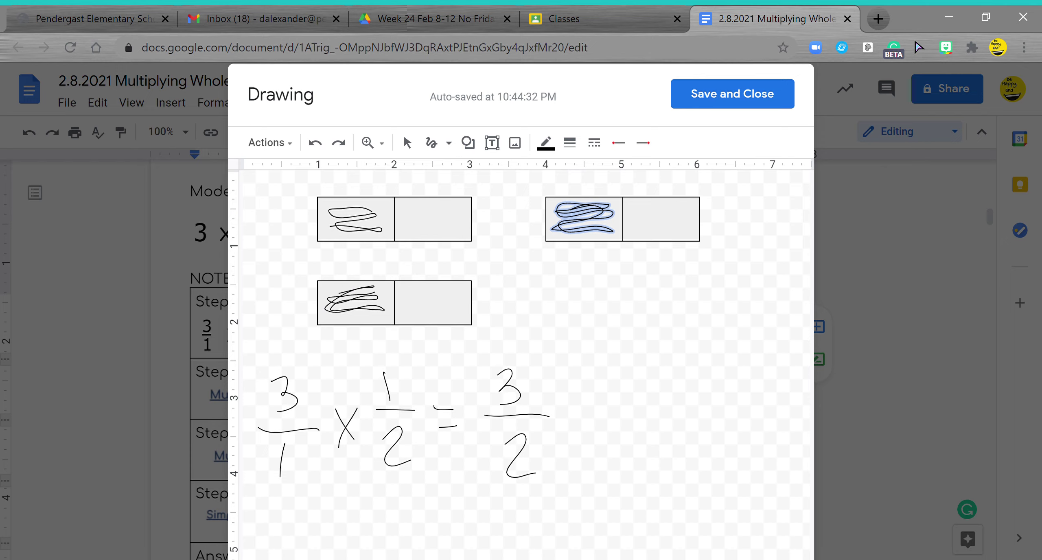
# Handwrite an equals sign after 3/2, undoing a stray slash
pyautogui.moveTo(606, 366); pyautogui.dragTo(575, 425)
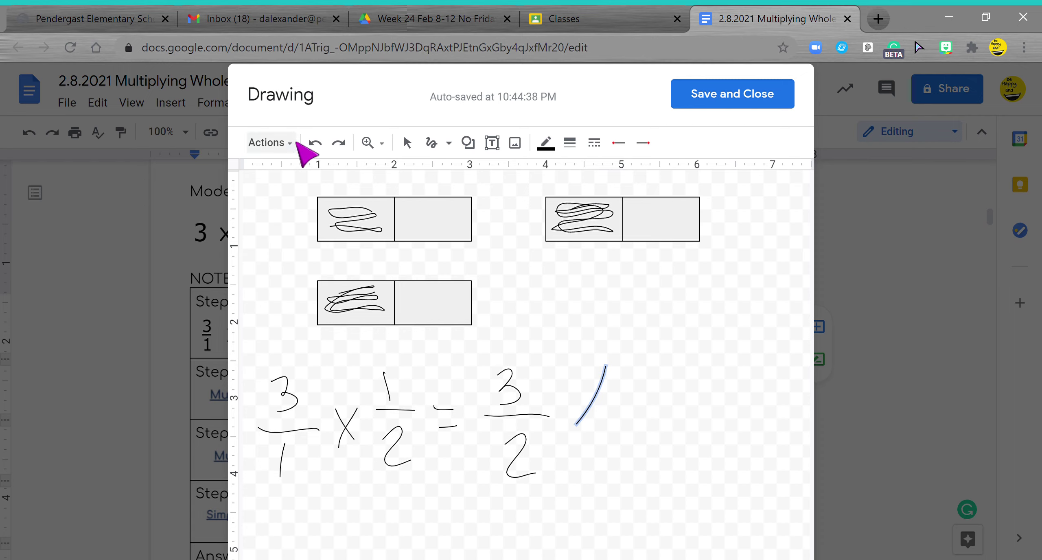
pyautogui.click(314, 142)
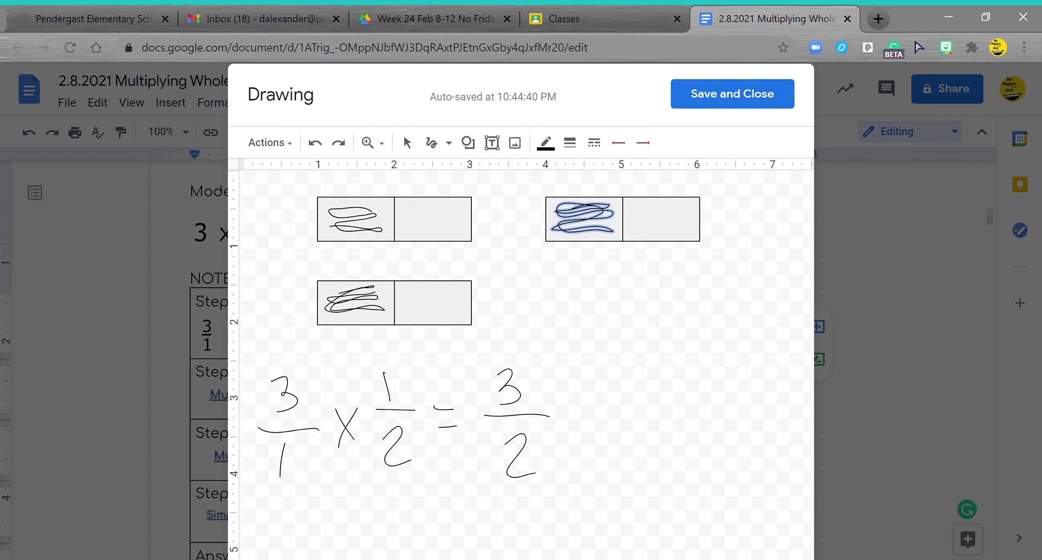
pyautogui.moveTo(568, 402)
pyautogui.mouseDown()
pyautogui.moveTo(603, 403)
pyautogui.moveTo(608, 424)
pyautogui.mouseUp()
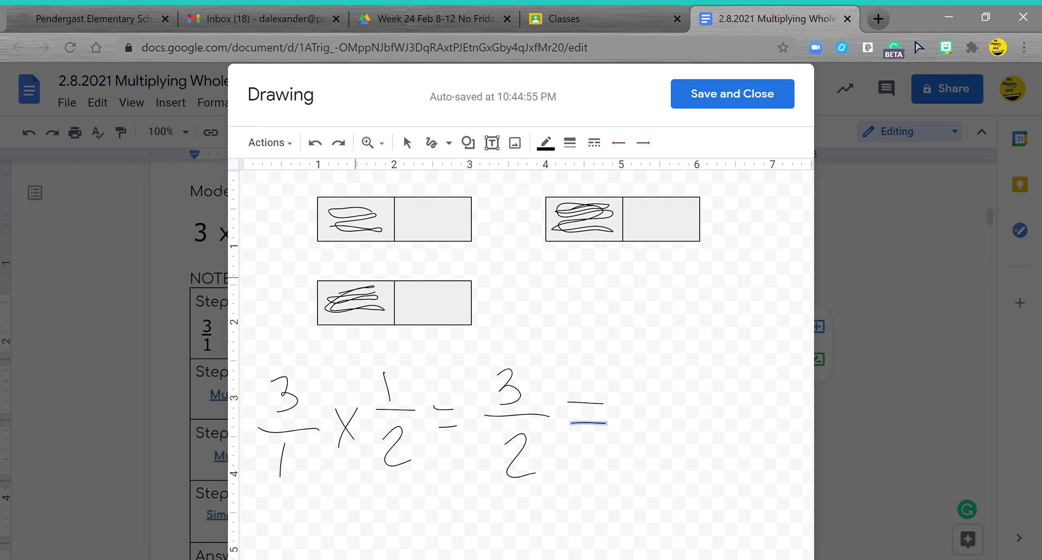
# Draw an arrow from the bottom box to the top box and adjust the cell shading
pyautogui.moveTo(356, 278); pyautogui.dragTo(418, 245)
pyautogui.moveTo(352, 275)
pyautogui.mouseDown()
pyautogui.moveTo(411, 244)
pyautogui.moveTo(409, 255)
pyautogui.mouseUp()
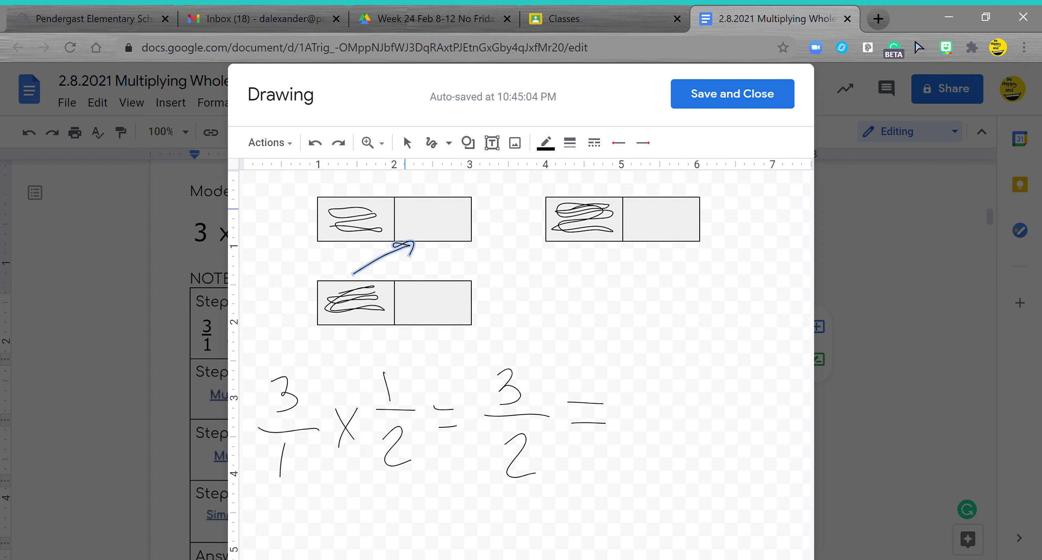
pyautogui.moveTo(404, 207)
pyautogui.mouseDown()
pyautogui.moveTo(431, 222)
pyautogui.moveTo(455, 211)
pyautogui.moveTo(405, 225)
pyautogui.mouseUp()
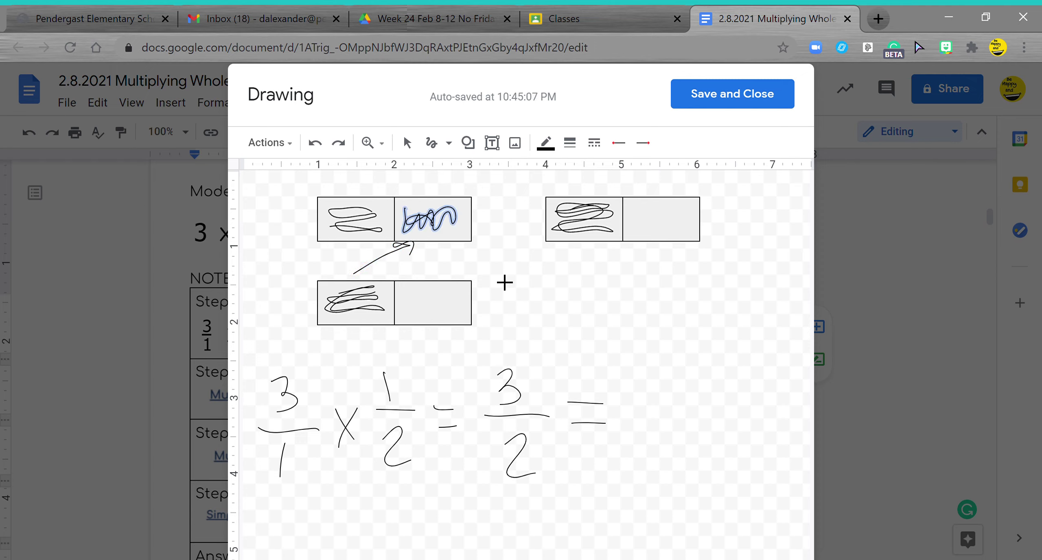
pyautogui.moveTo(333, 321); pyautogui.dragTo(379, 279)
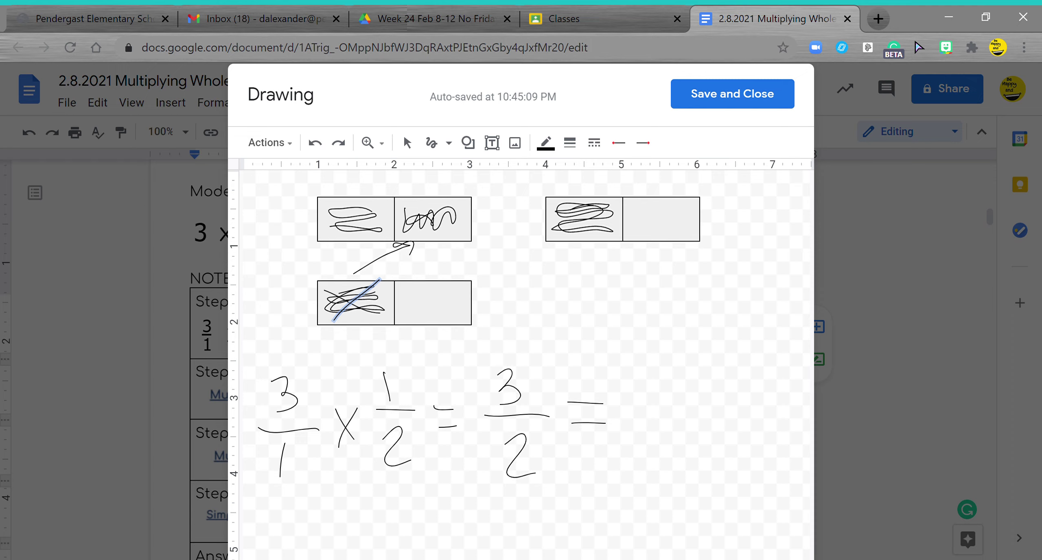
# Handwrite the mixed number 1 1/2 after the last equals sign
pyautogui.moveTo(633, 371); pyautogui.dragTo(636, 453)
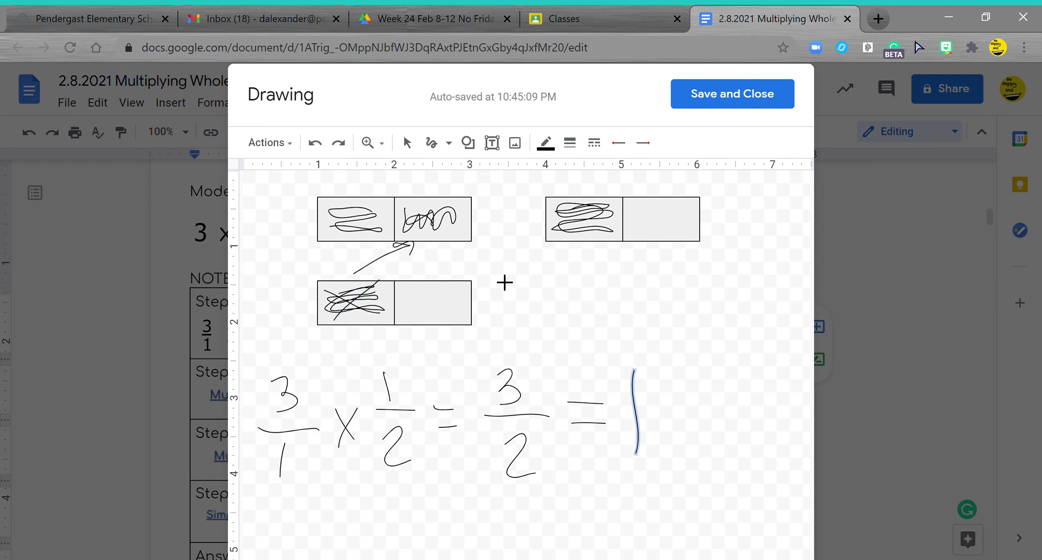
pyautogui.moveTo(663, 366); pyautogui.dragTo(669, 404)
pyautogui.moveTo(648, 403); pyautogui.dragTo(694, 393)
pyautogui.moveTo(666, 423); pyautogui.dragTo(691, 435)
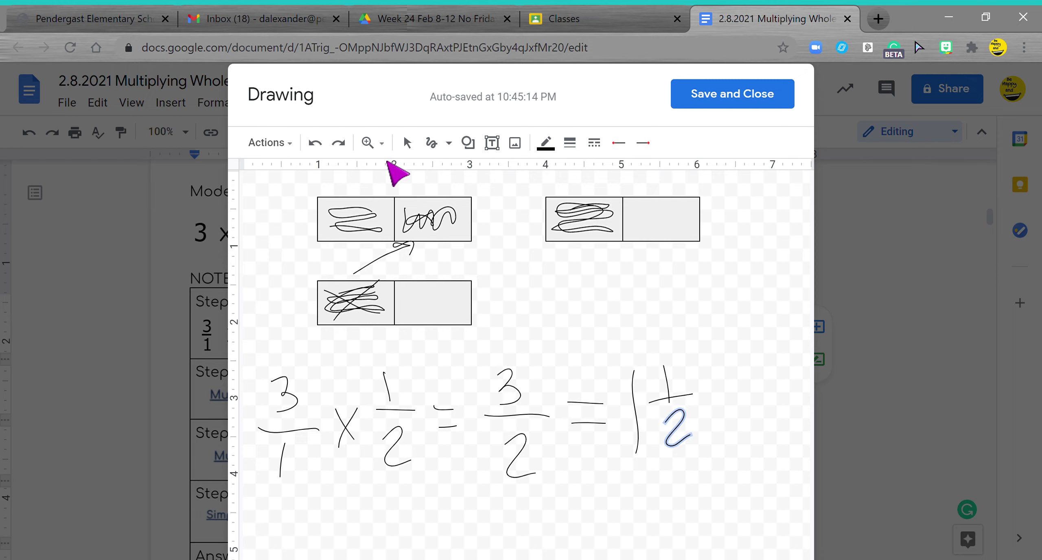
# Delete the extra scribbles in the top box's right cell and the lower box's left cell
pyautogui.click(407, 143)
pyautogui.click(417, 240)
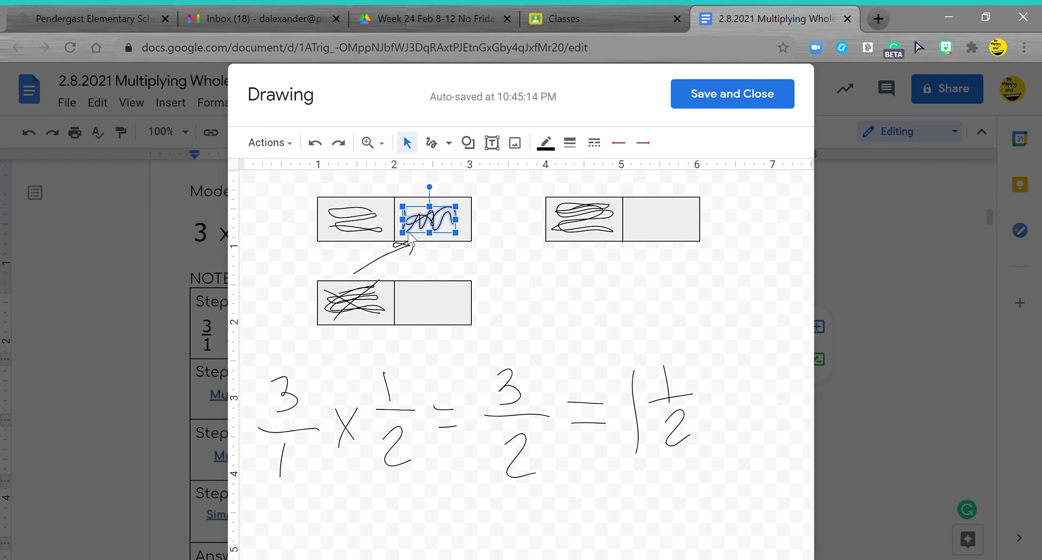
pyautogui.press('Delete')
pyautogui.click(377, 293)
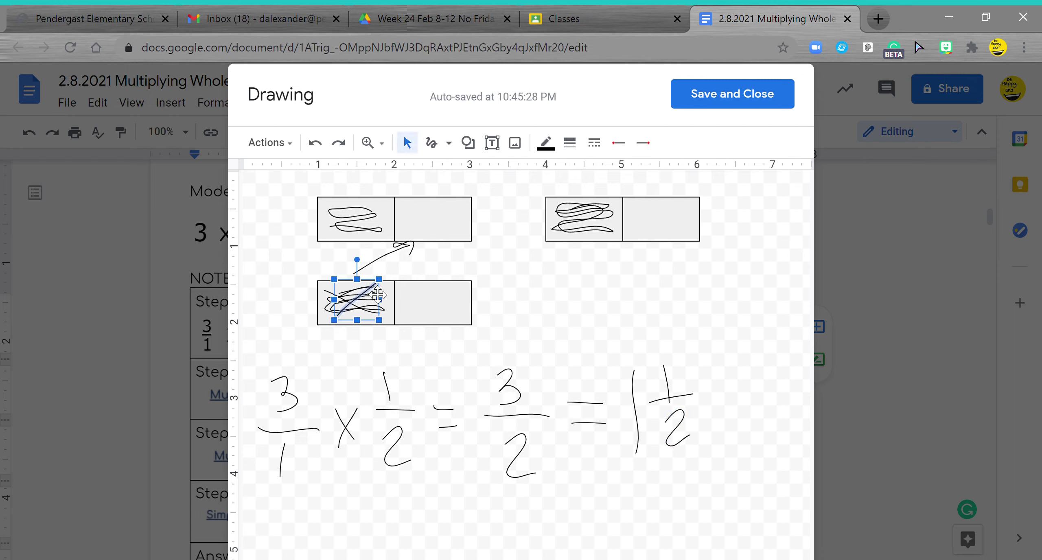
pyautogui.press('Escape')
pyautogui.click(365, 321)
pyautogui.press('Delete')
pyautogui.click(365, 319)
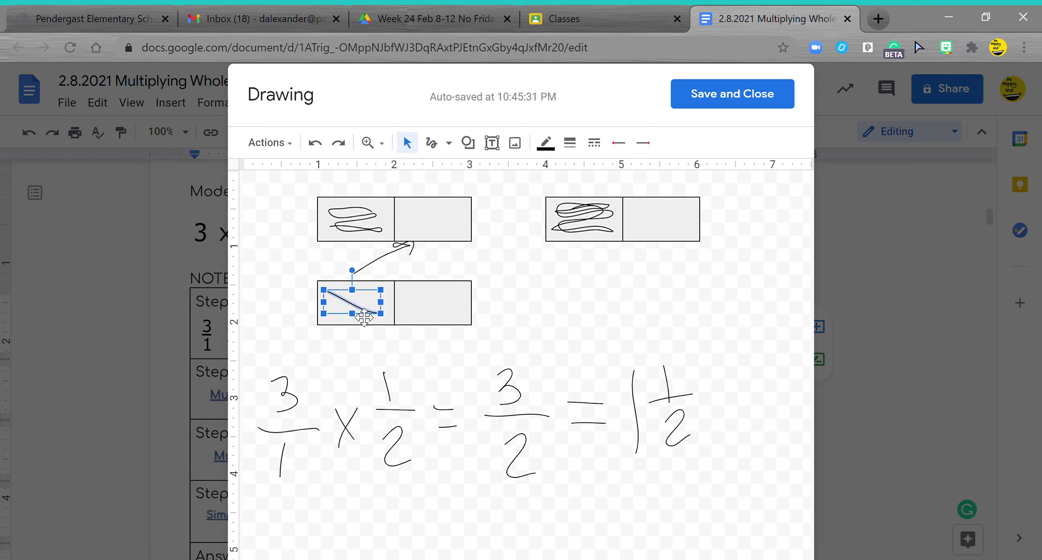
pyautogui.press('Delete')
# Delete the arrow between the boxes and reshade the lower box's left cell
pyautogui.click(359, 269)
pyautogui.press('Delete')
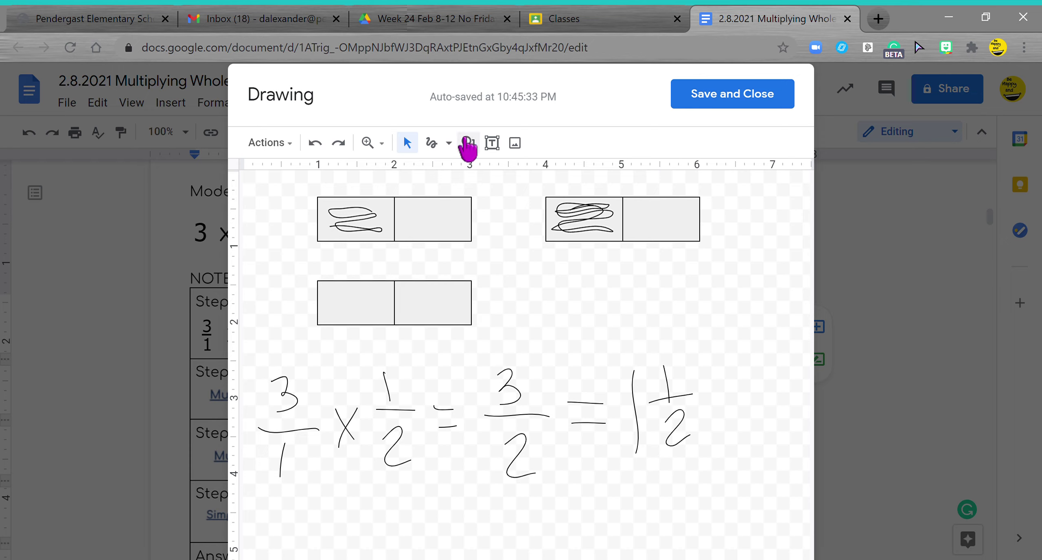
pyautogui.click(433, 143)
pyautogui.moveTo(324, 295); pyautogui.dragTo(380, 309)
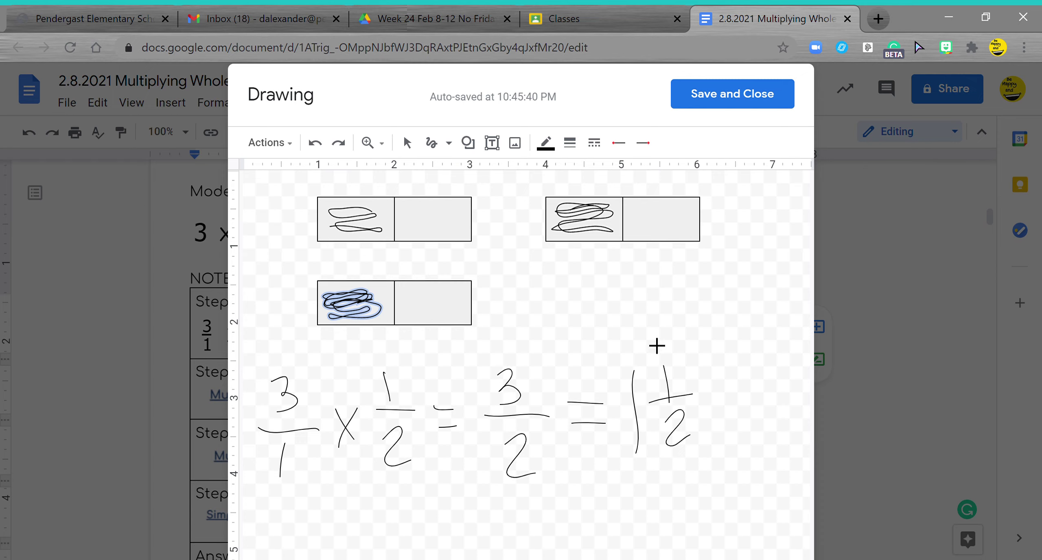
# Save and close the drawing, then review Steps 1–4 of the worksheet
pyautogui.click(724, 104)
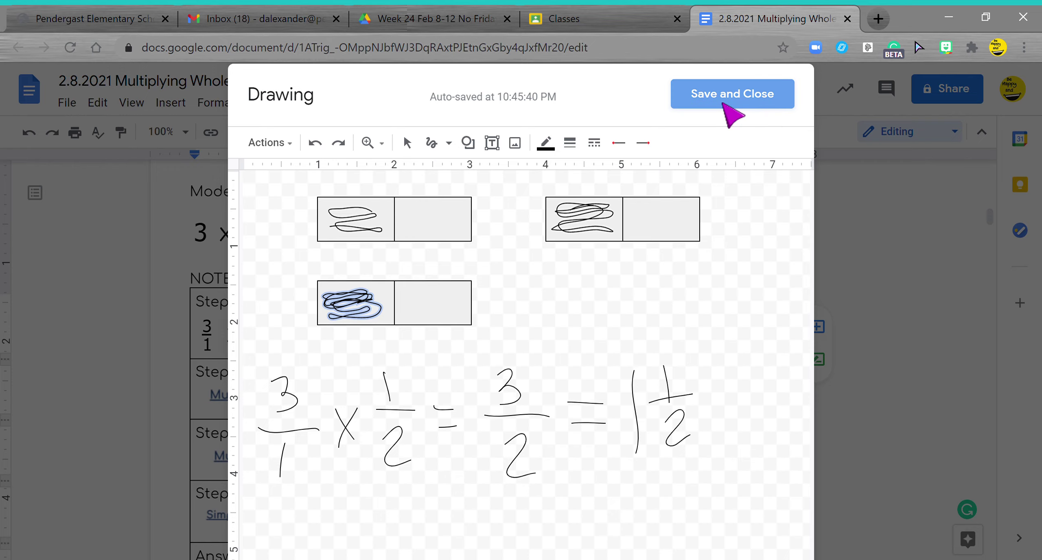
pyautogui.scroll(15, 542, 374)
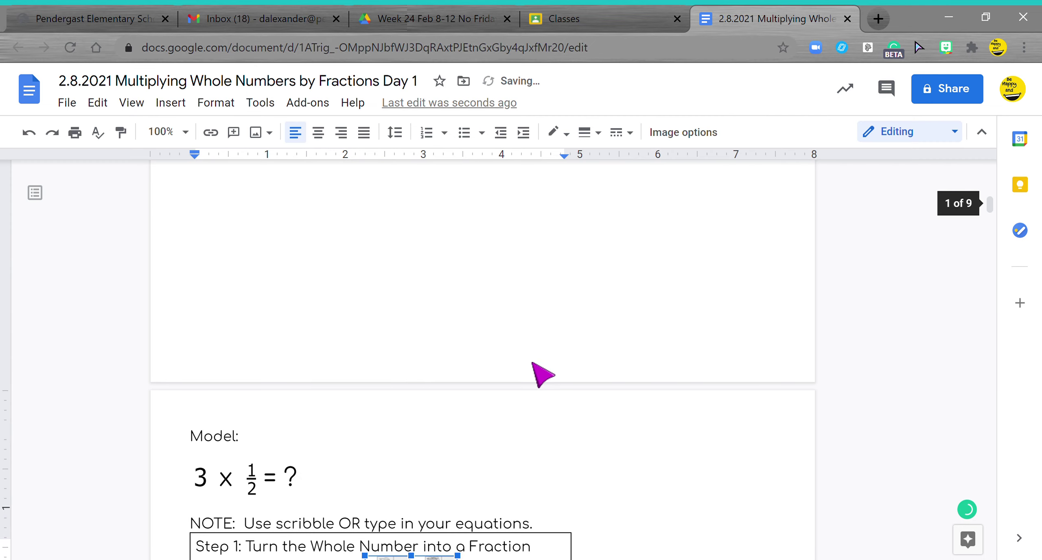
pyautogui.scroll(-2, 541, 372)
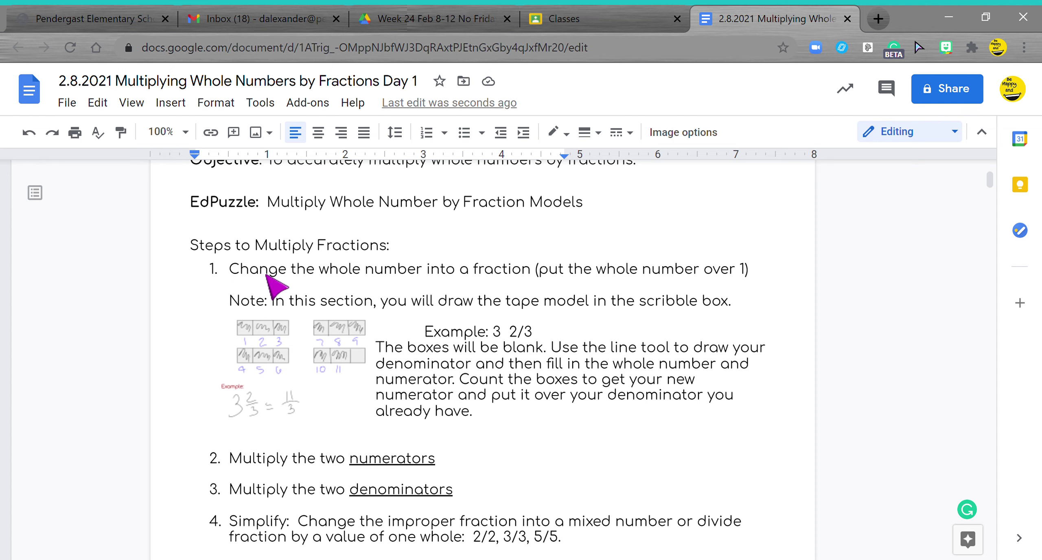
pyautogui.moveTo(268, 273); pyautogui.dragTo(353, 276)
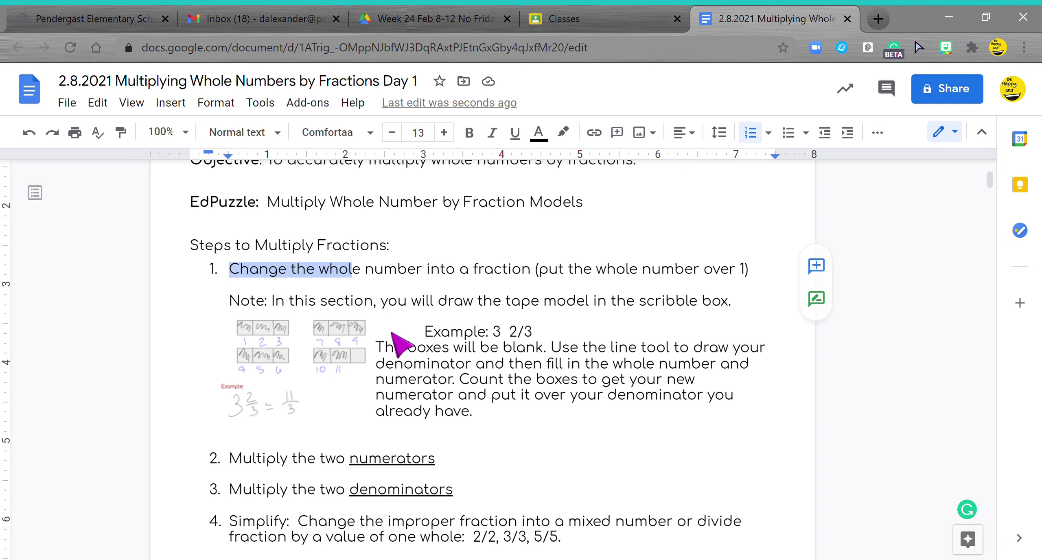
pyautogui.scroll(-4, 393, 336)
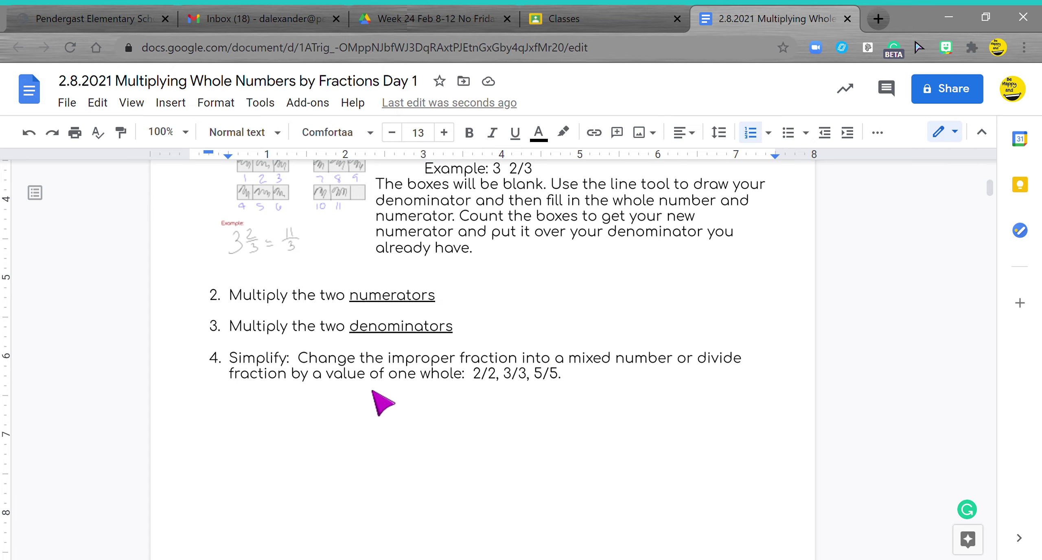
pyautogui.scroll(-4, 426, 387)
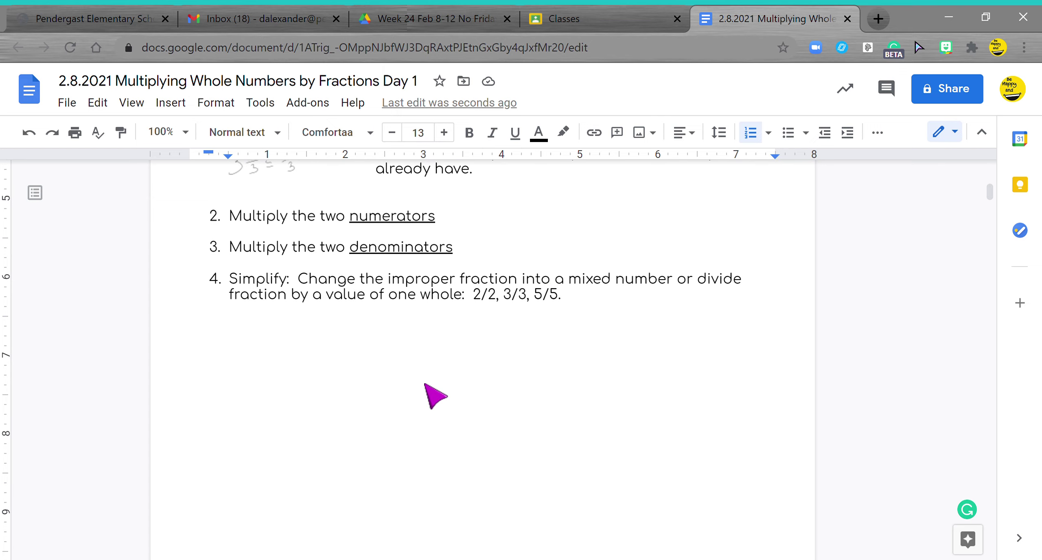
pyautogui.scroll(-6, 426, 387)
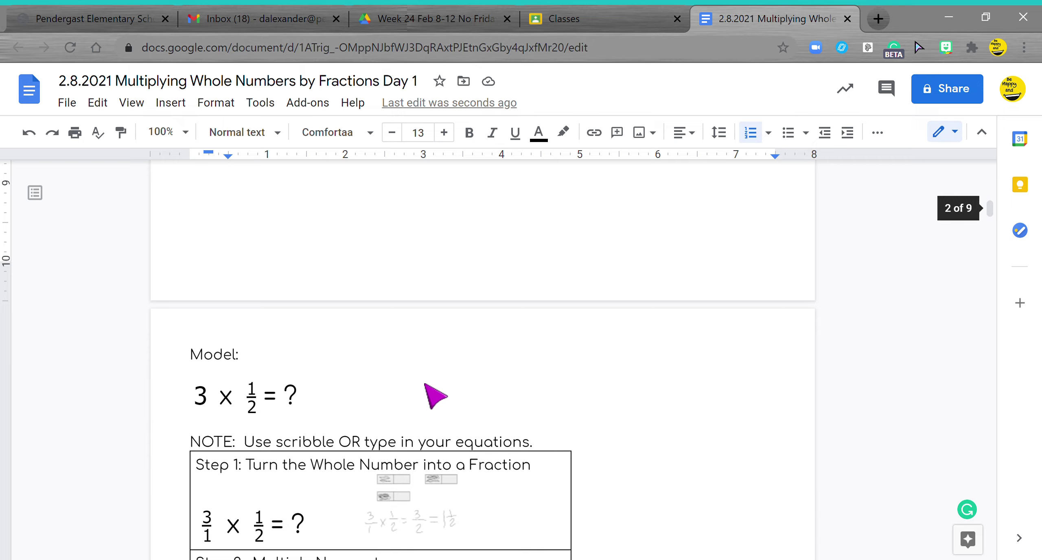
pyautogui.scroll(-6, 426, 387)
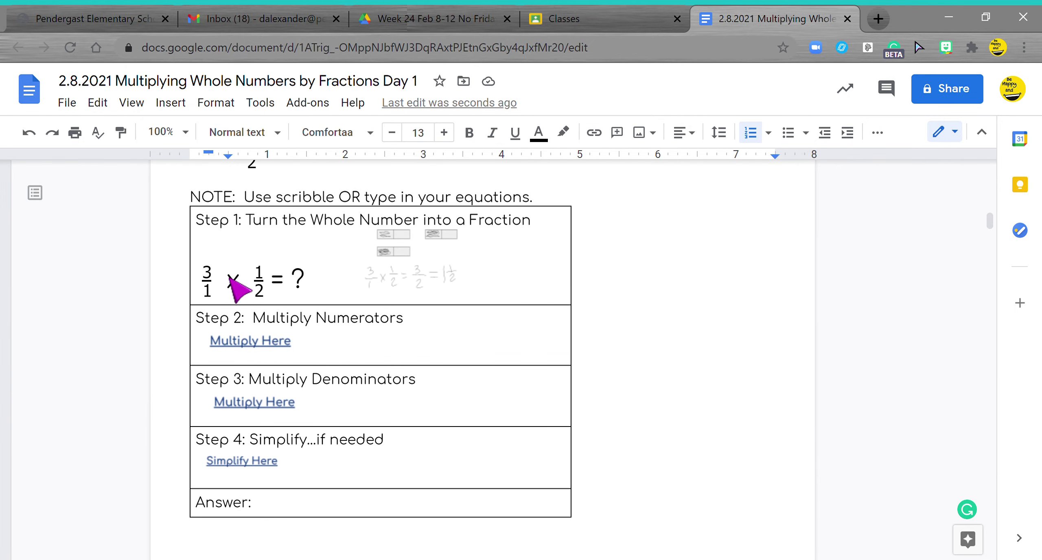
pyautogui.scroll(2, 228, 276)
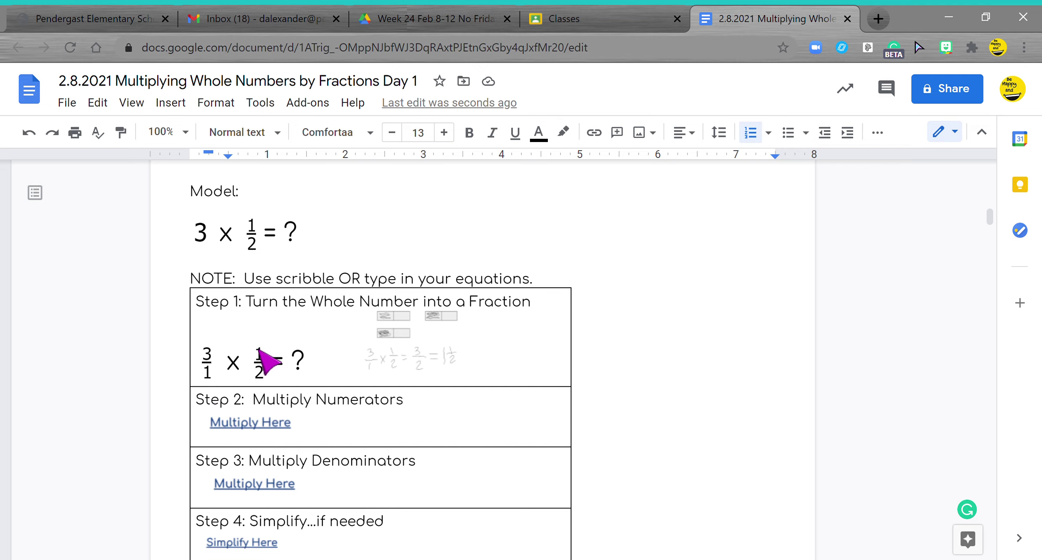
# Type 3 x 1 = 3 under Step 2, 1 x 2 = 2 under Step 3, and 3/2 under Step 4
pyautogui.click(364, 436)
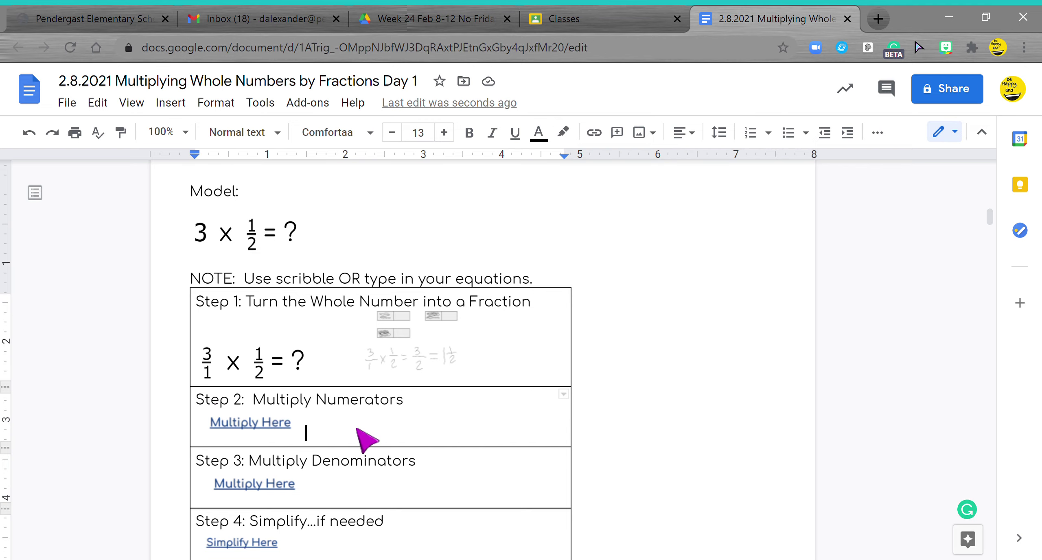
pyautogui.write('3 x 1 = 3')
pyautogui.click(331, 497)
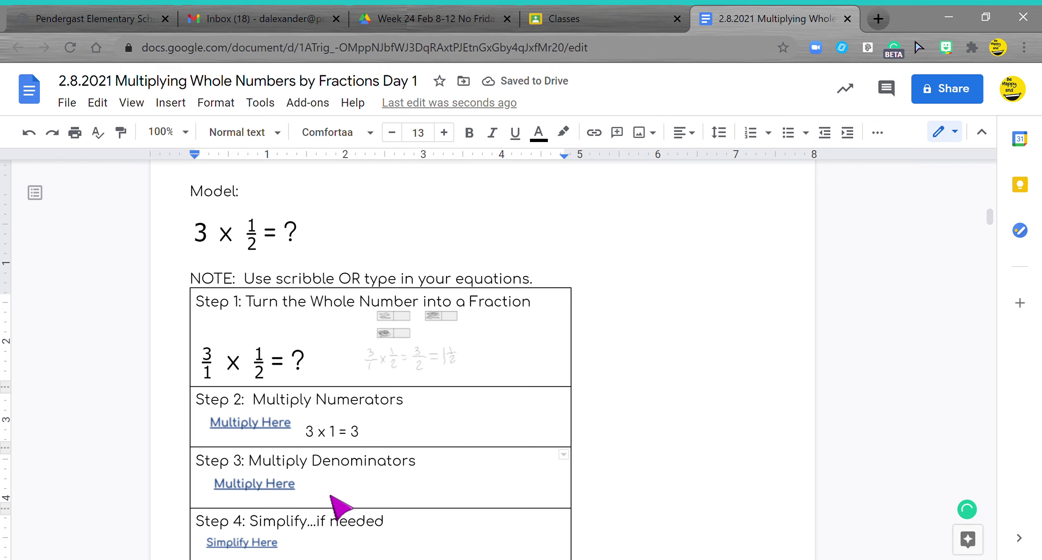
pyautogui.write('1 x 2 = 2')
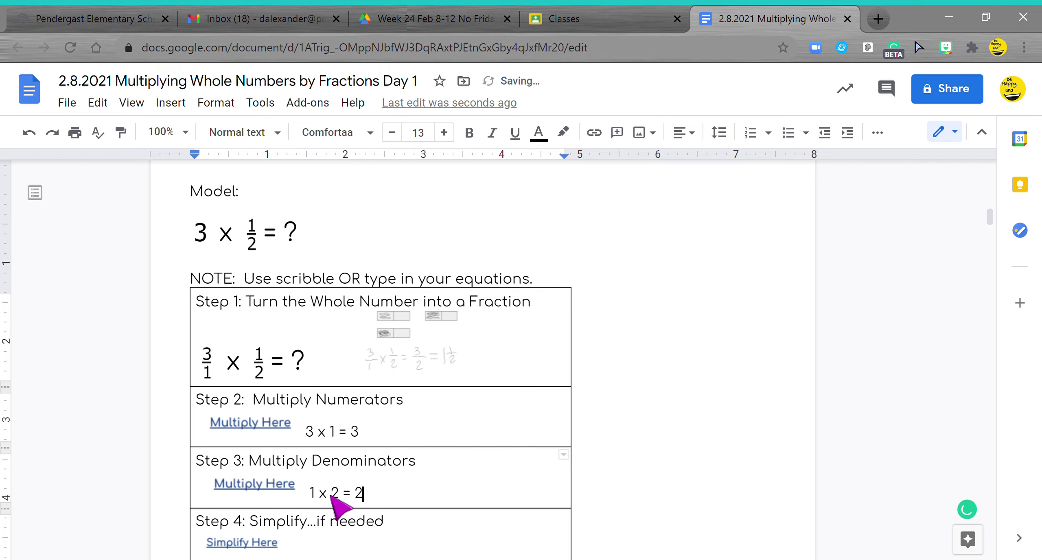
pyautogui.scroll(-2, 332, 495)
pyautogui.click(328, 474)
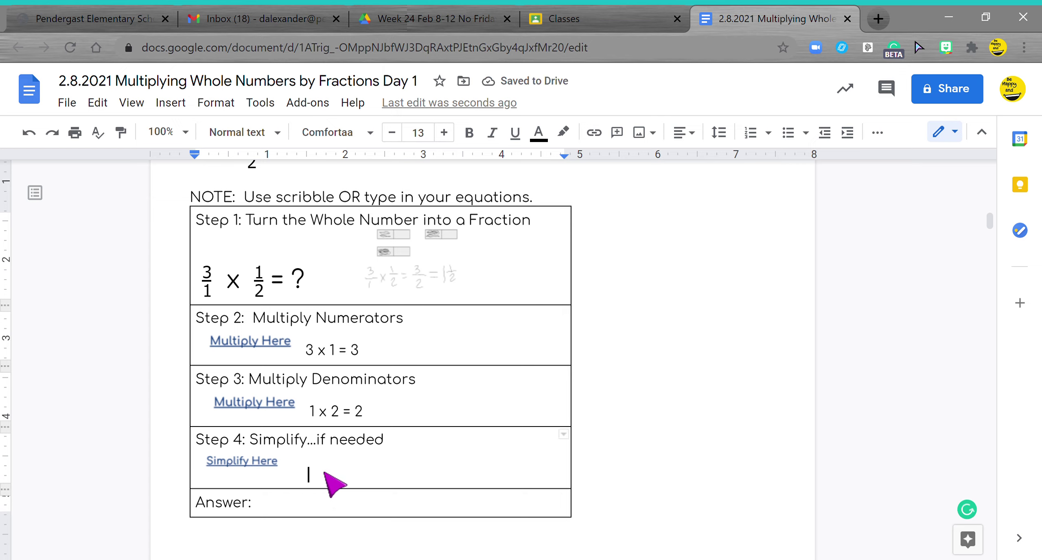
pyautogui.write('3/2')
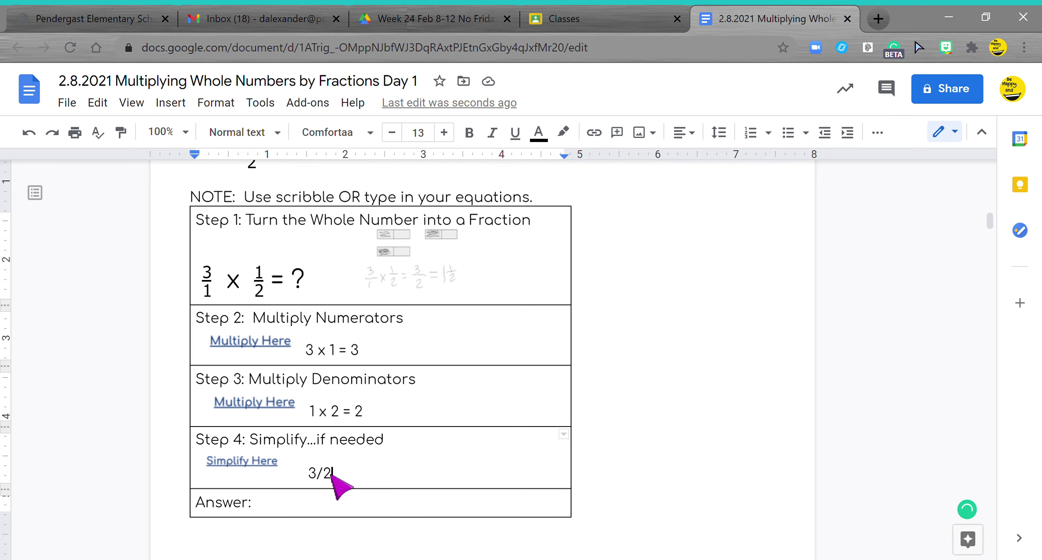
# In the Step 4 drawing, scribble 3/2 and set up dividing 3 by 2
pyautogui.doubleClick(270, 466)
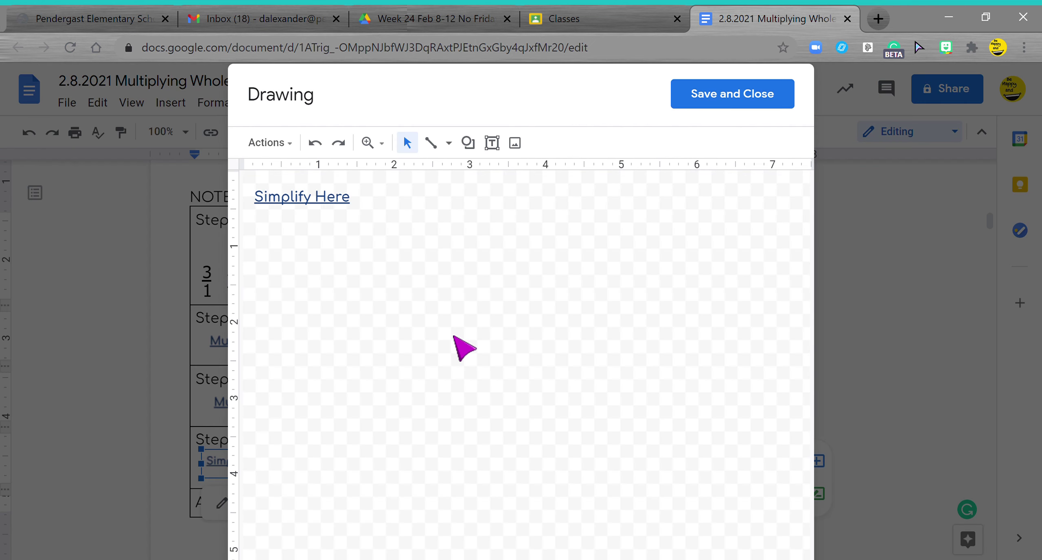
pyautogui.click(450, 143)
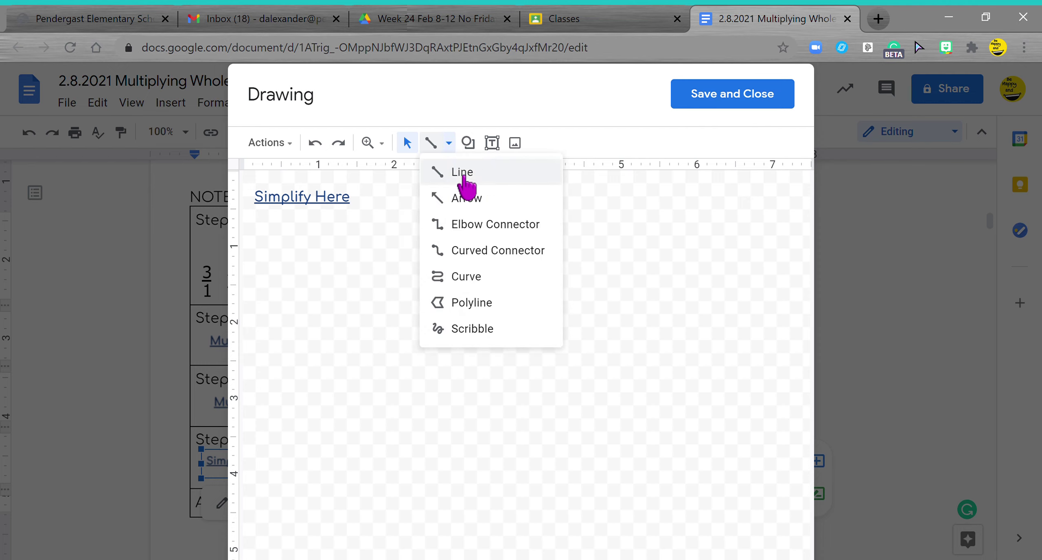
pyautogui.click(480, 334)
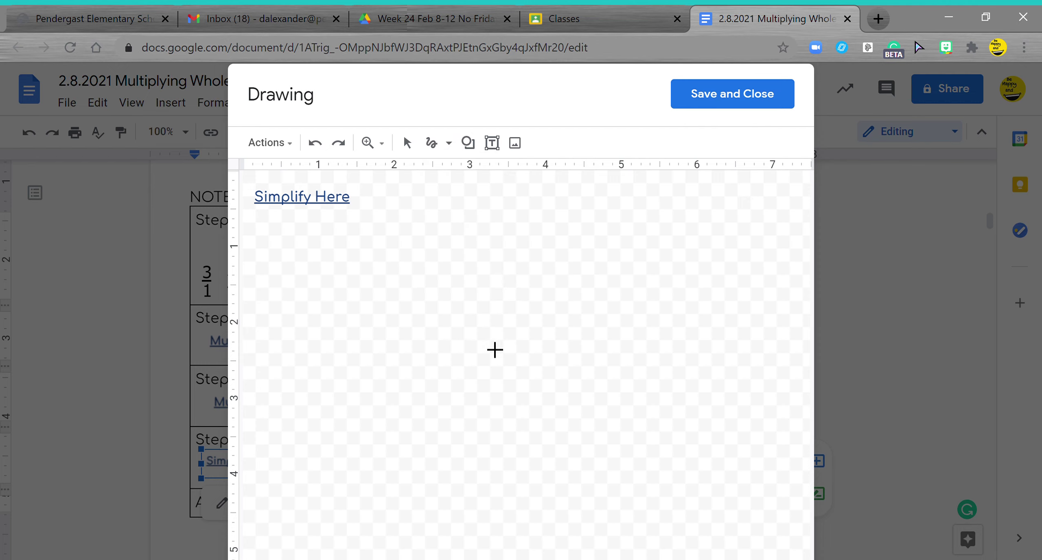
pyautogui.moveTo(261, 300)
pyautogui.mouseDown()
pyautogui.moveTo(285, 314)
pyautogui.moveTo(272, 334)
pyautogui.mouseUp()
pyautogui.moveTo(259, 354); pyautogui.dragTo(311, 341)
pyautogui.moveTo(272, 368)
pyautogui.mouseDown()
pyautogui.moveTo(299, 357)
pyautogui.moveTo(302, 394)
pyautogui.mouseUp()
pyautogui.moveTo(413, 284)
pyautogui.mouseDown()
pyautogui.moveTo(427, 273)
pyautogui.moveTo(441, 315)
pyautogui.mouseUp()
pyautogui.moveTo(458, 260)
pyautogui.mouseDown()
pyautogui.moveTo(464, 326)
pyautogui.moveTo(553, 246)
pyautogui.moveTo(496, 302)
pyautogui.mouseUp()
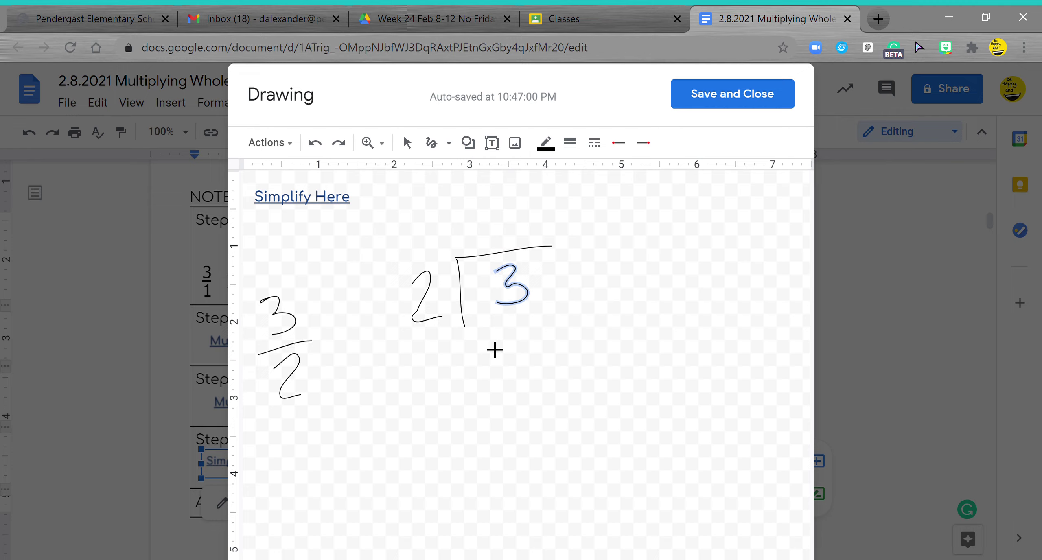
# Work the long division of 3 by 2, giving quotient 1 with remainder 1
pyautogui.moveTo(721, 191)
pyautogui.mouseDown()
pyautogui.moveTo(752, 210)
pyautogui.moveTo(736, 289)
pyautogui.mouseUp()
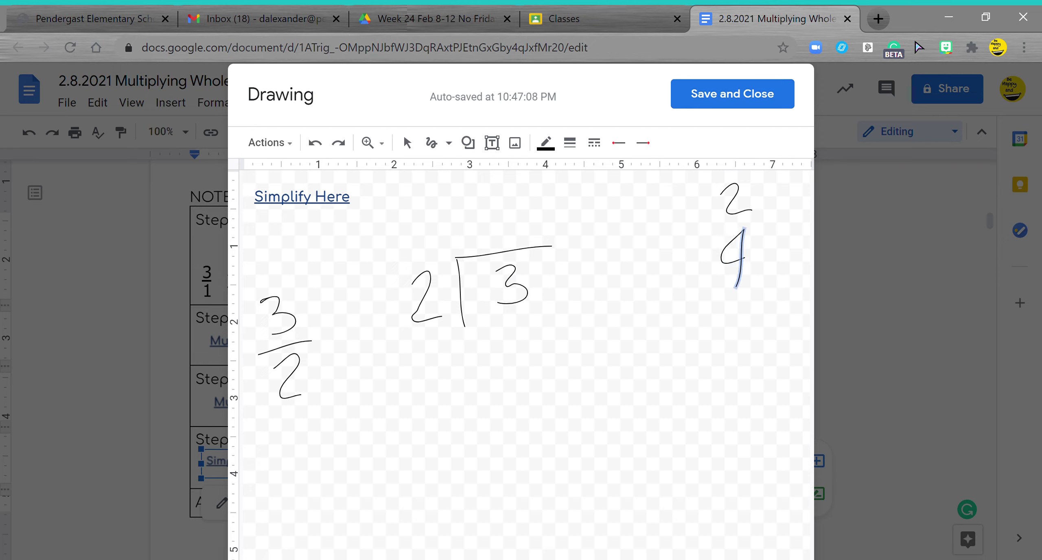
pyautogui.moveTo(492, 200); pyautogui.dragTo(497, 236)
pyautogui.moveTo(473, 358); pyautogui.dragTo(528, 350)
pyautogui.moveTo(463, 394)
pyautogui.mouseDown()
pyautogui.moveTo(557, 366)
pyautogui.moveTo(540, 439)
pyautogui.mouseUp()
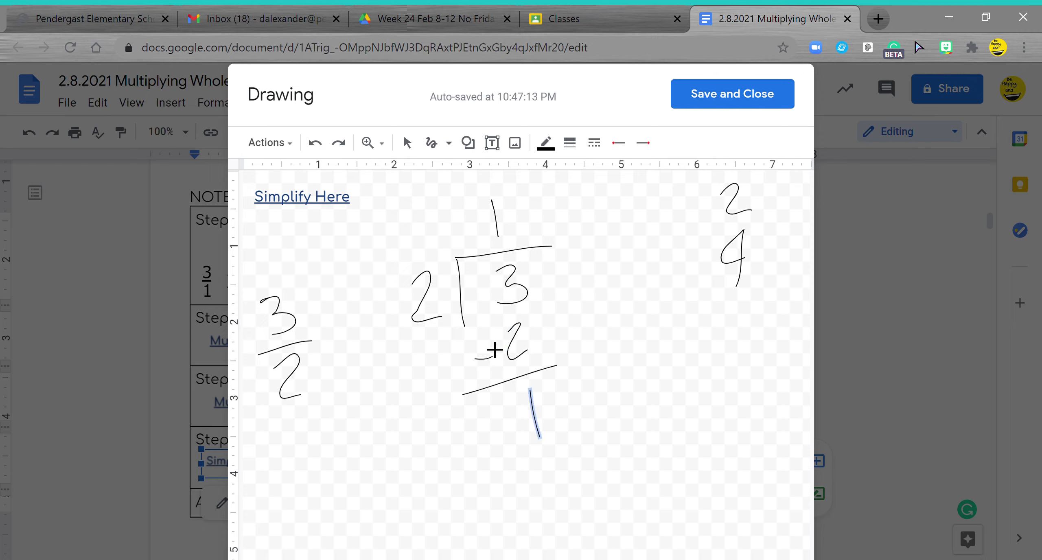
pyautogui.moveTo(519, 215); pyautogui.dragTo(529, 241)
pyautogui.moveTo(518, 215); pyautogui.dragTo(551, 225)
pyautogui.moveTo(562, 186); pyautogui.dragTo(570, 230)
# Write 1 1/2 in a box as the answer and save the drawing
pyautogui.moveTo(621, 378); pyautogui.dragTo(624, 464)
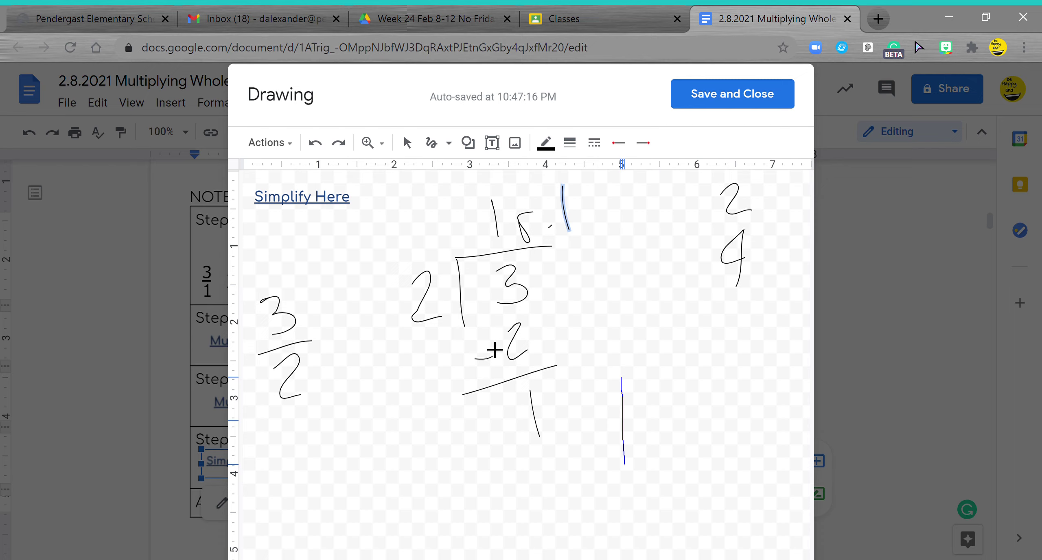
pyautogui.moveTo(660, 376)
pyautogui.mouseDown()
pyautogui.moveTo(663, 399)
pyautogui.moveTo(679, 408)
pyautogui.mouseUp()
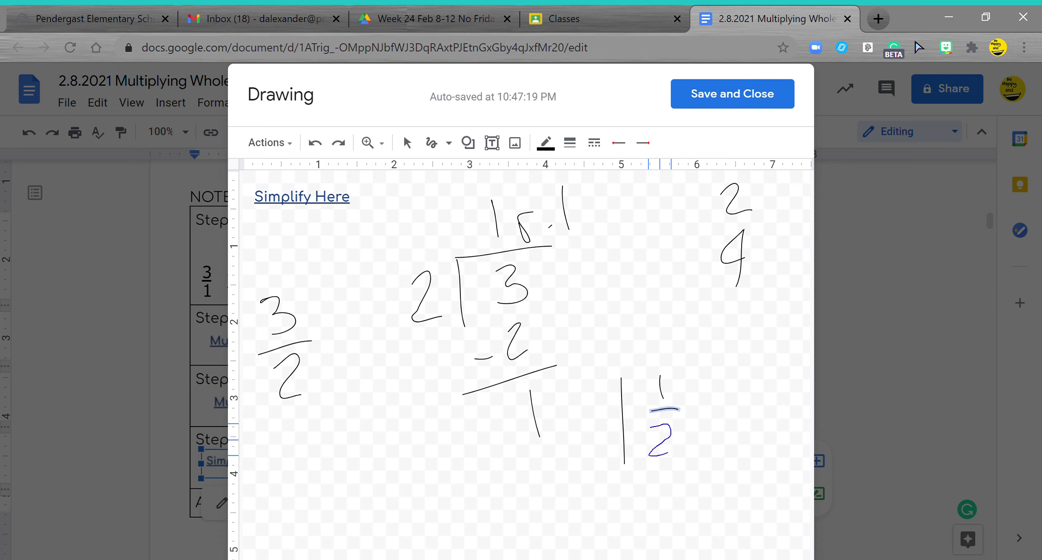
pyautogui.moveTo(596, 348)
pyautogui.mouseDown()
pyautogui.moveTo(603, 470)
pyautogui.moveTo(727, 472)
pyautogui.moveTo(594, 478)
pyautogui.mouseUp()
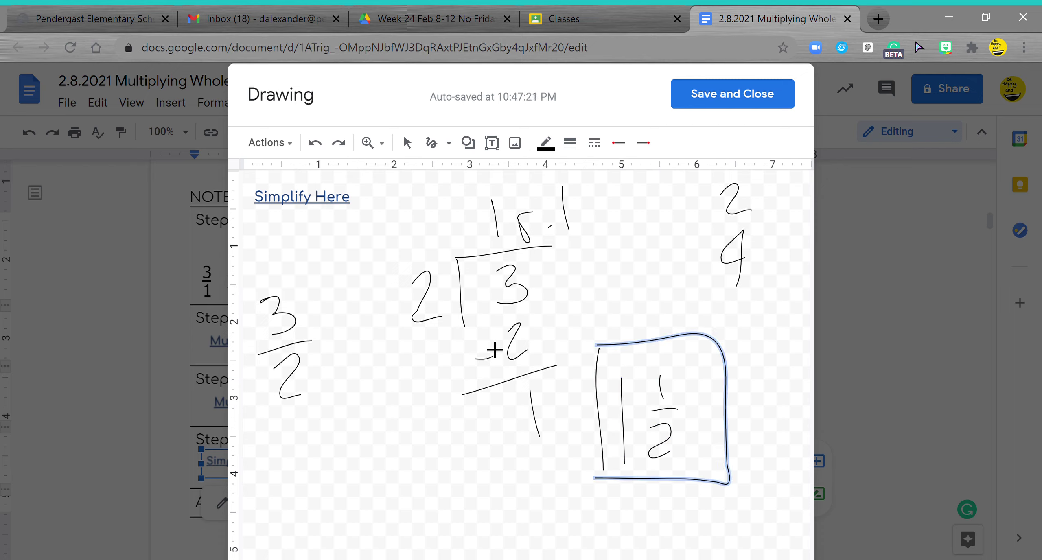
pyautogui.click(727, 94)
# Type 1 1/2 in the Answer row, then scroll to problem 1, 1/5 × 2
pyautogui.scroll(-2, 397, 477)
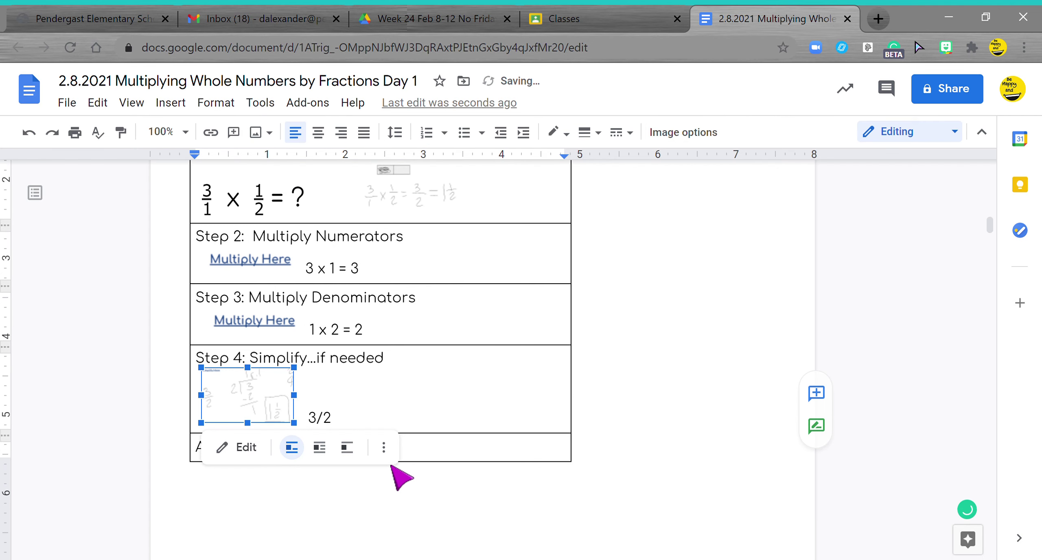
pyautogui.click(427, 447)
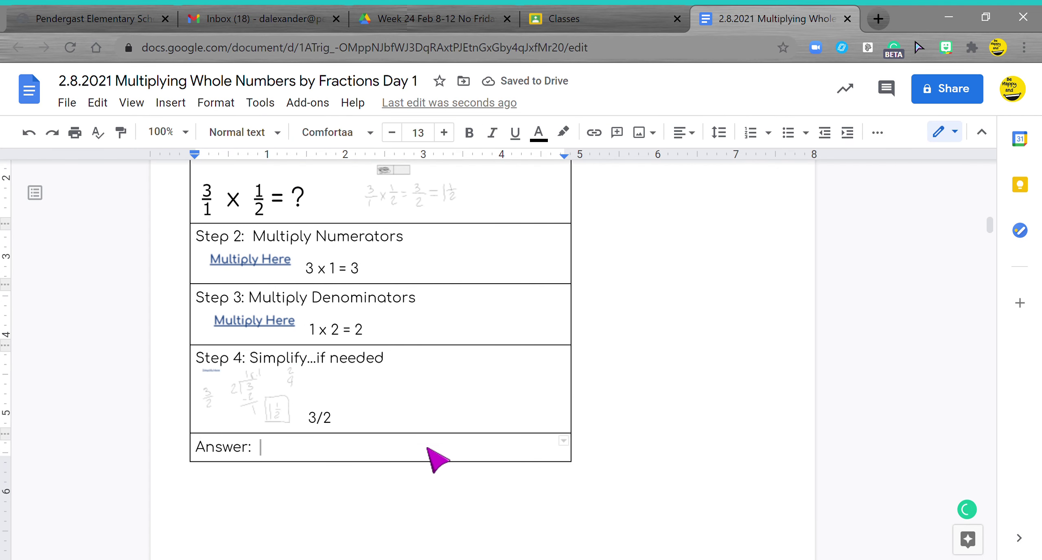
pyautogui.write('1  1/2')
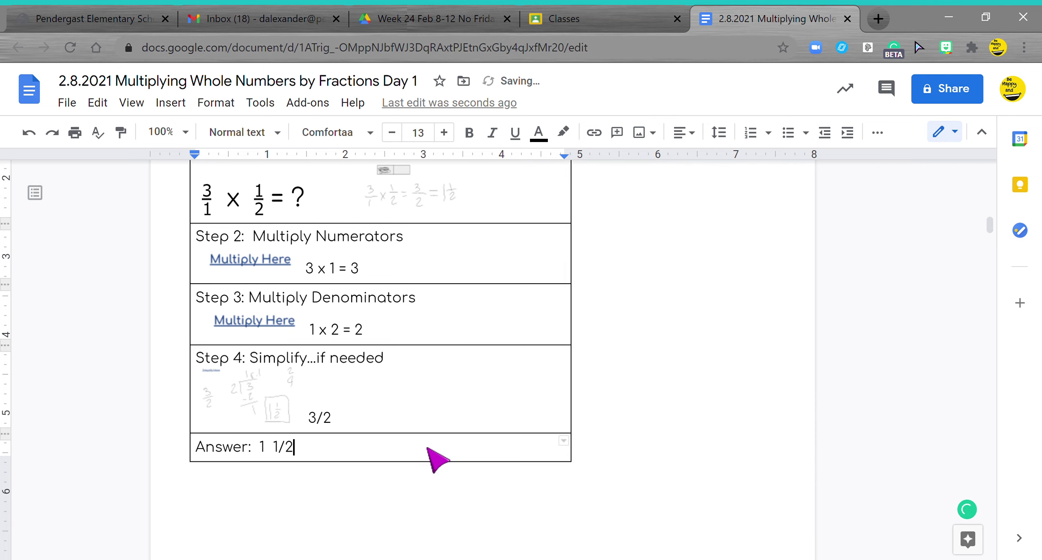
pyautogui.scroll(4, 427, 448)
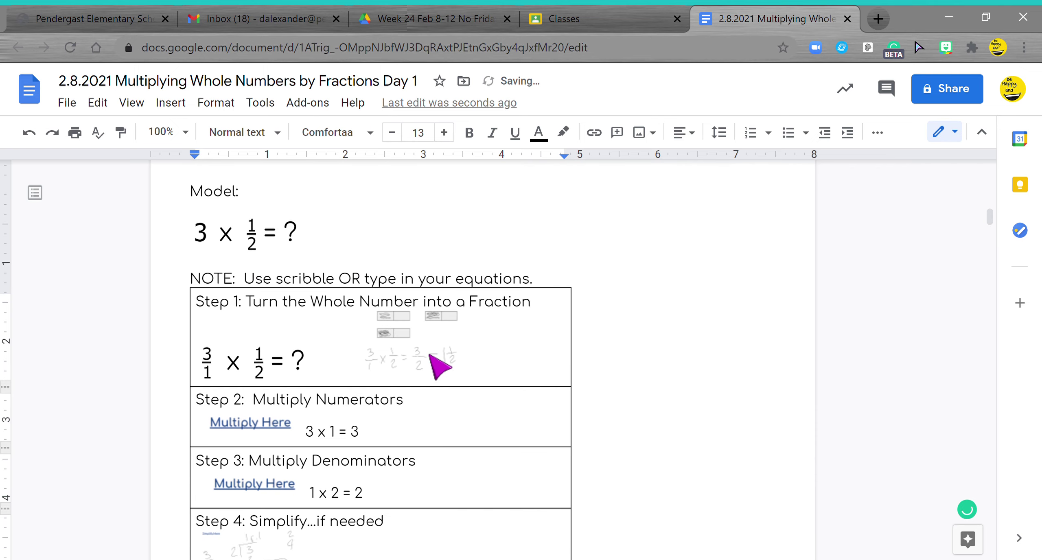
pyautogui.click(428, 340)
pyautogui.scroll(-2, 428, 337)
pyautogui.scroll(-2, 407, 407)
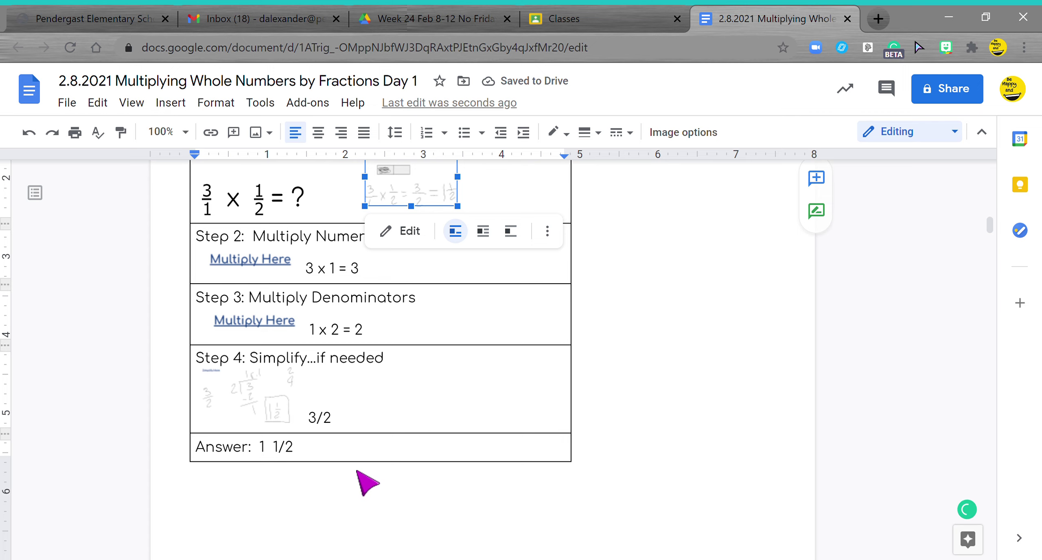
pyautogui.click(367, 453)
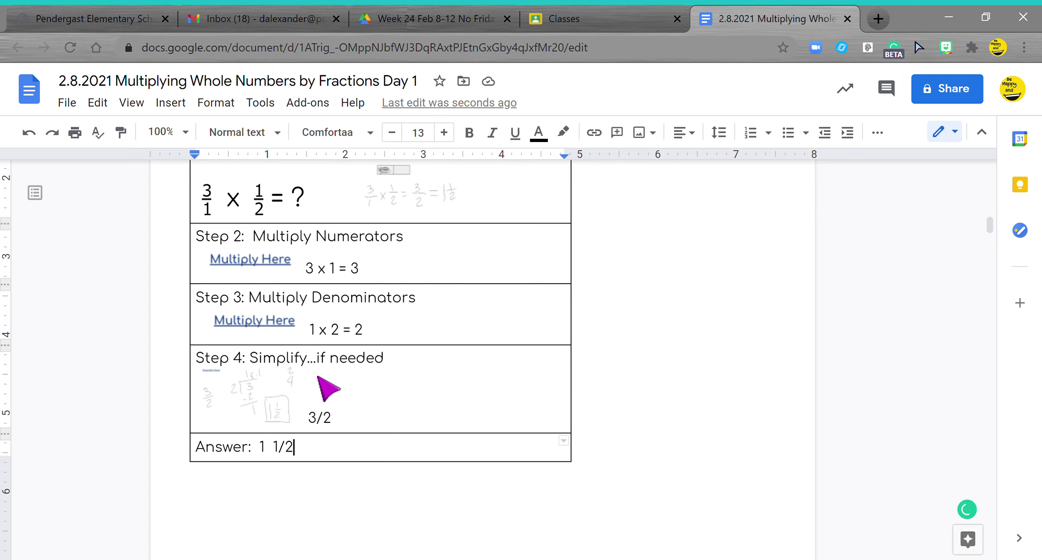
pyautogui.scroll(2, 326, 383)
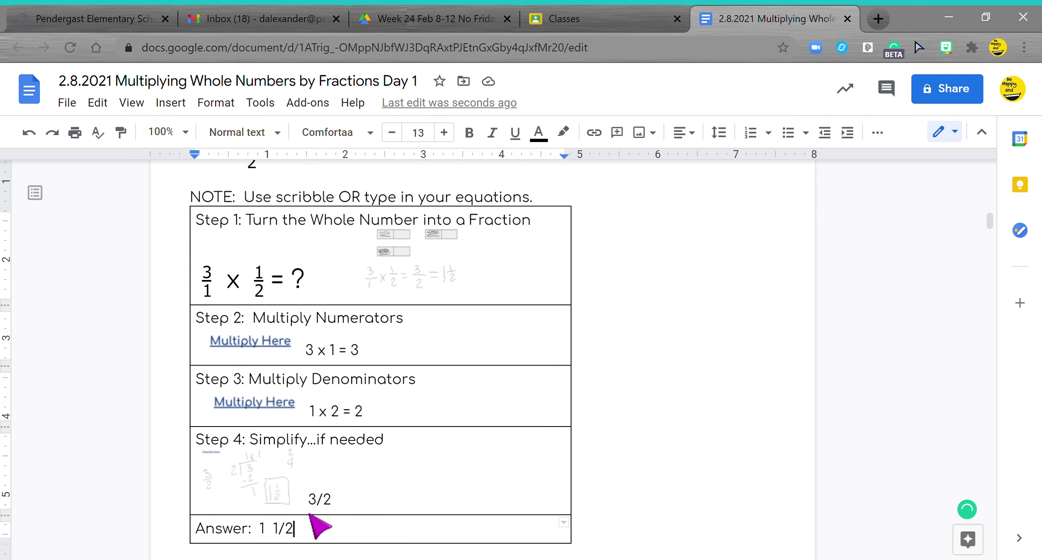
pyautogui.scroll(-2, 314, 493)
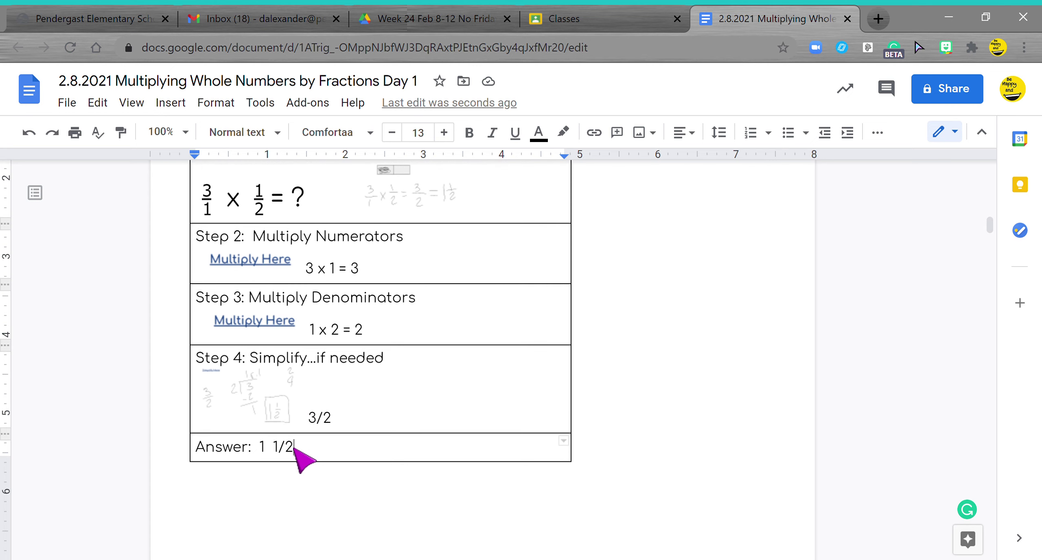
pyautogui.scroll(2, 411, 469)
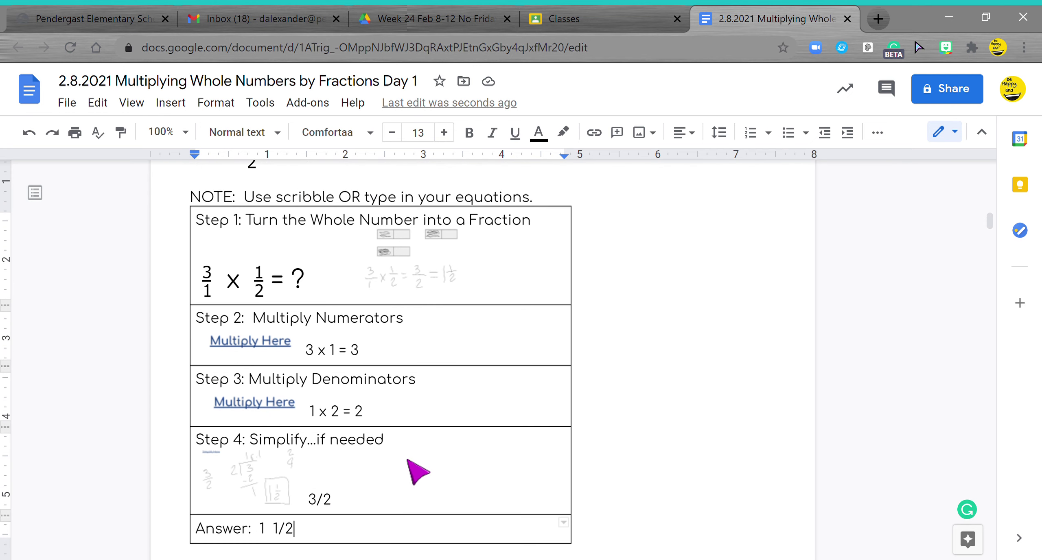
pyautogui.scroll(-15, 534, 438)
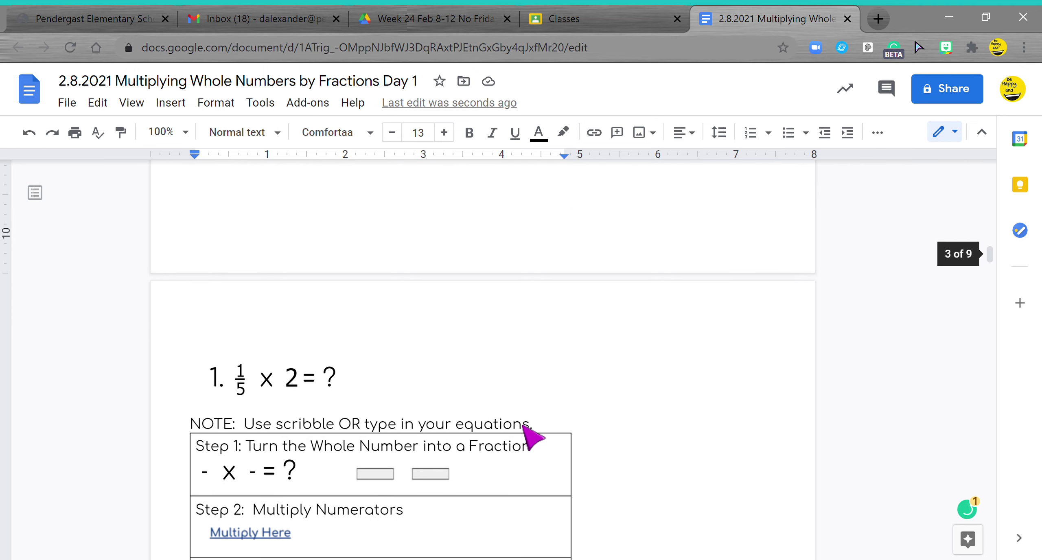
# Remove the blank line above problem 1
pyautogui.click(310, 354)
pyautogui.press('Delete')
pyautogui.press('Delete')
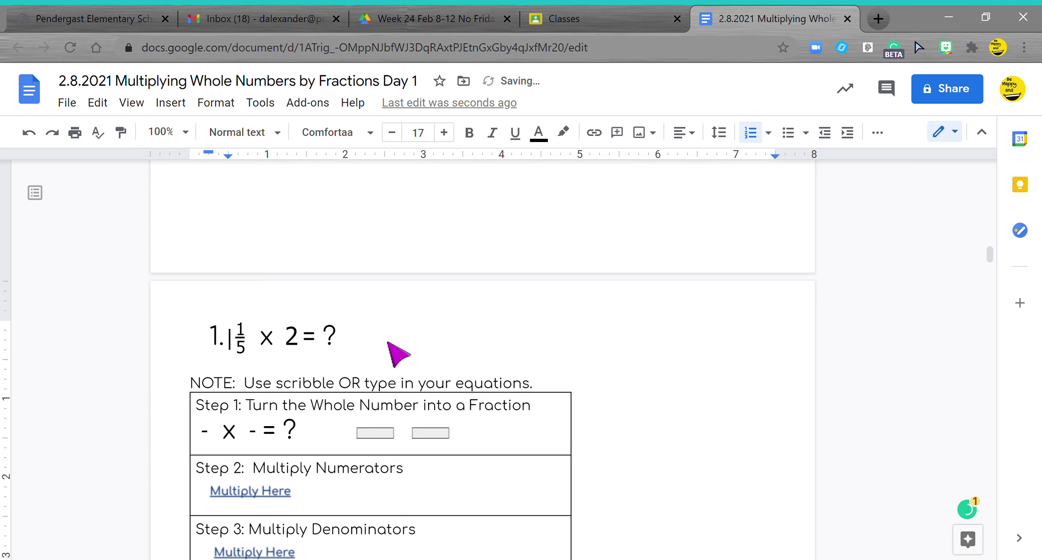
pyautogui.scroll(-2, 397, 354)
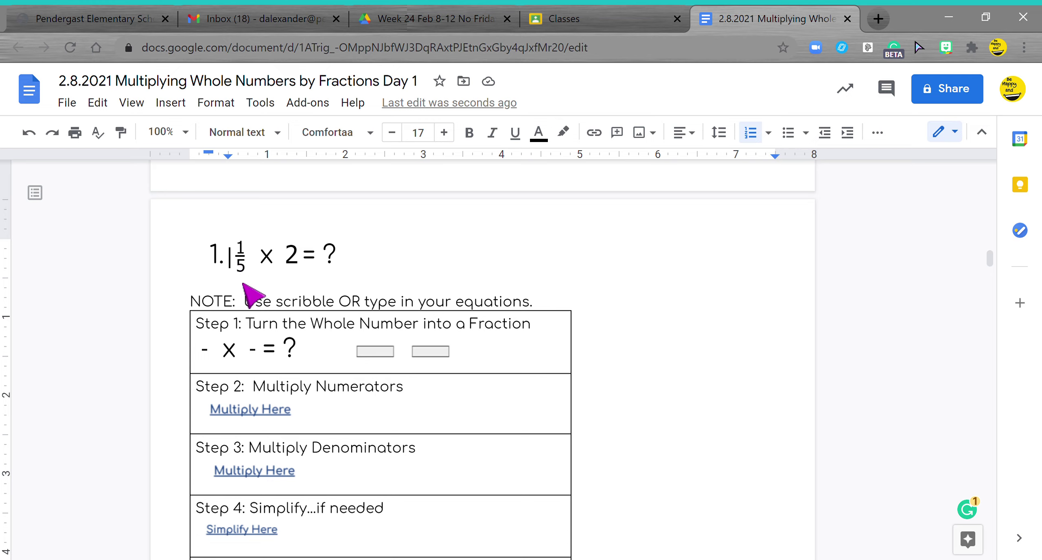
# Fill in the Step 1 equation fractions as 1/5 and 2/1
pyautogui.click(206, 354)
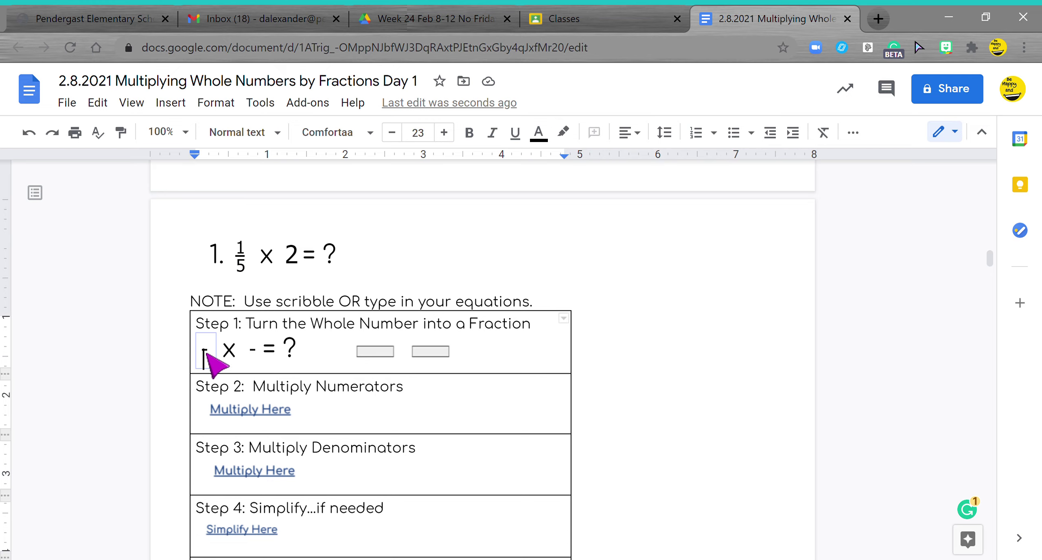
pyautogui.write('1')
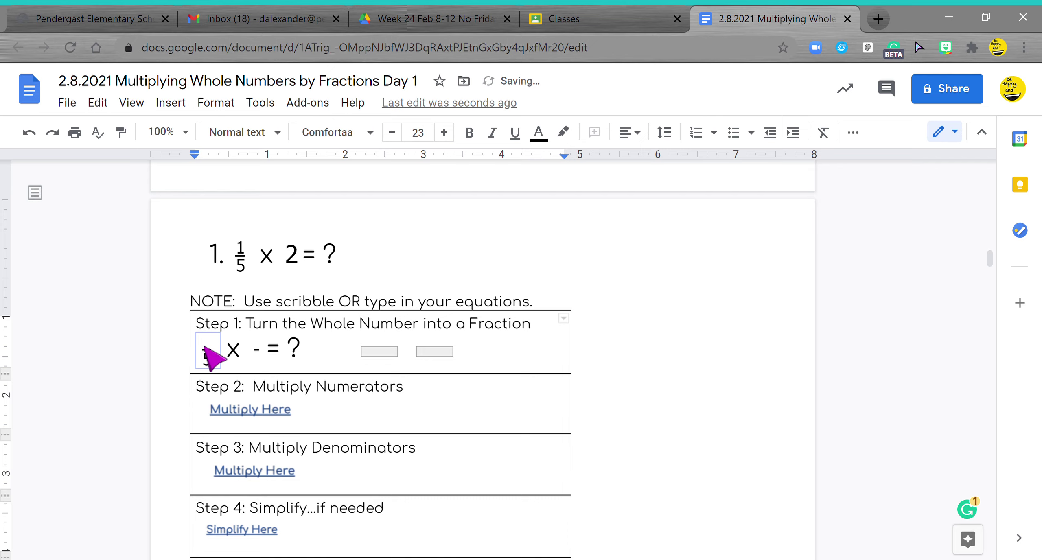
pyautogui.click(259, 354)
pyautogui.write('1')
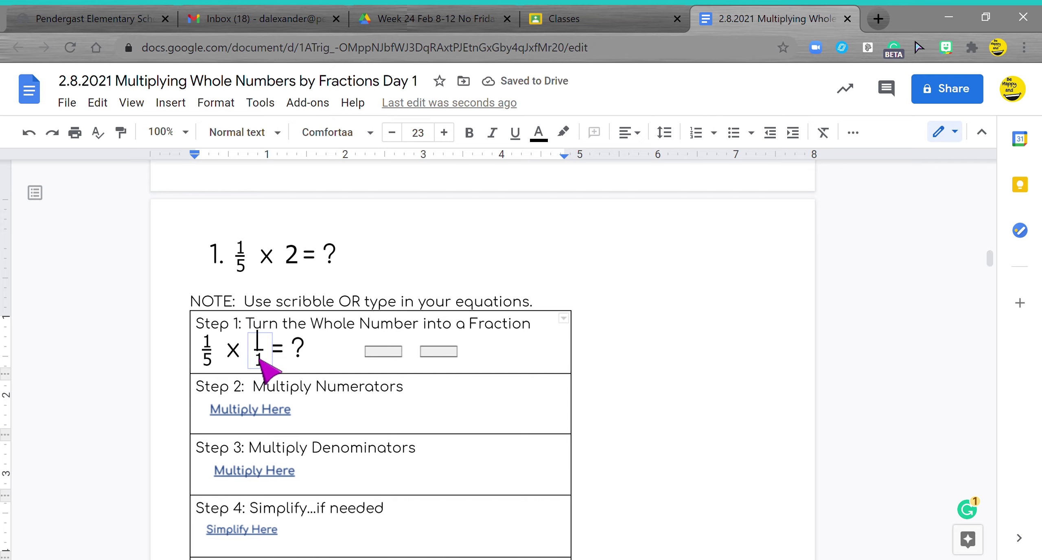
pyautogui.write('2')
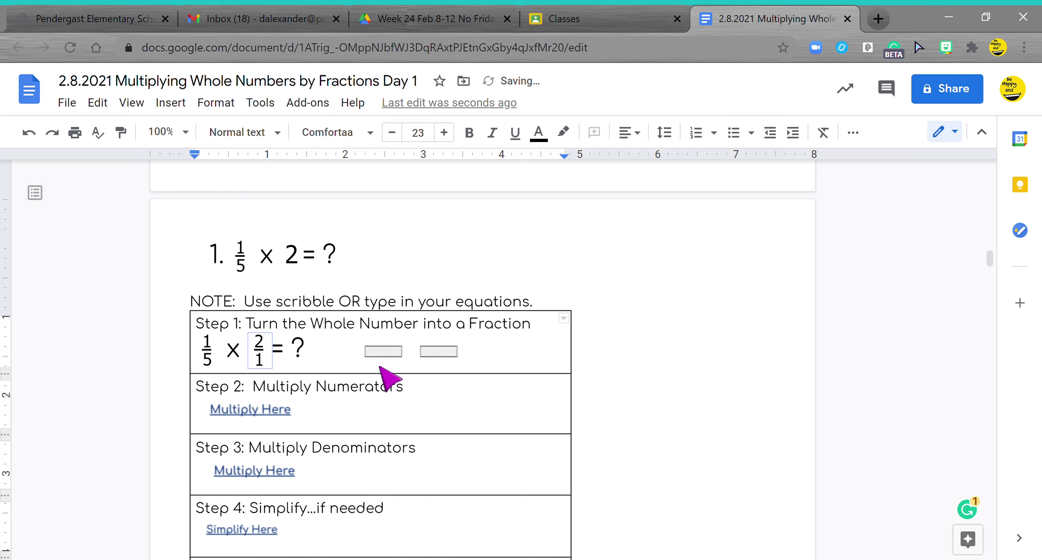
# Divide the left bar into five parts with straight vertical lines, redoing the misplaced ones
pyautogui.doubleClick(440, 352)
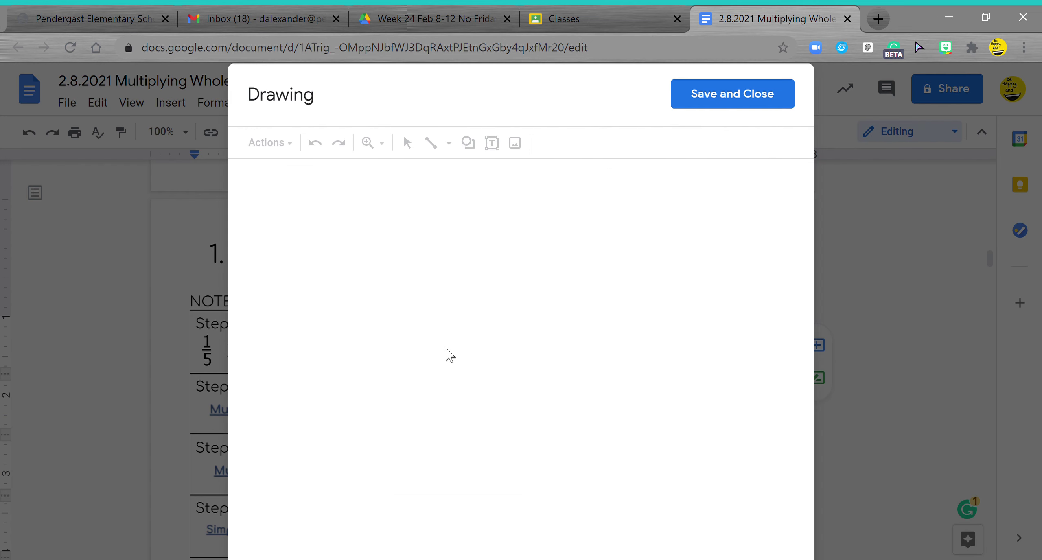
pyautogui.click(449, 142)
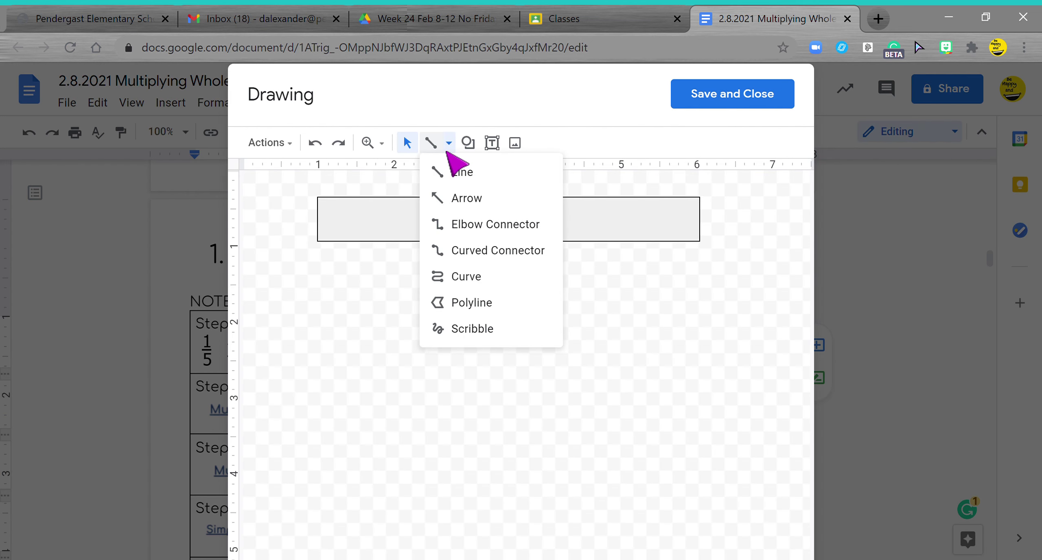
pyautogui.click(464, 173)
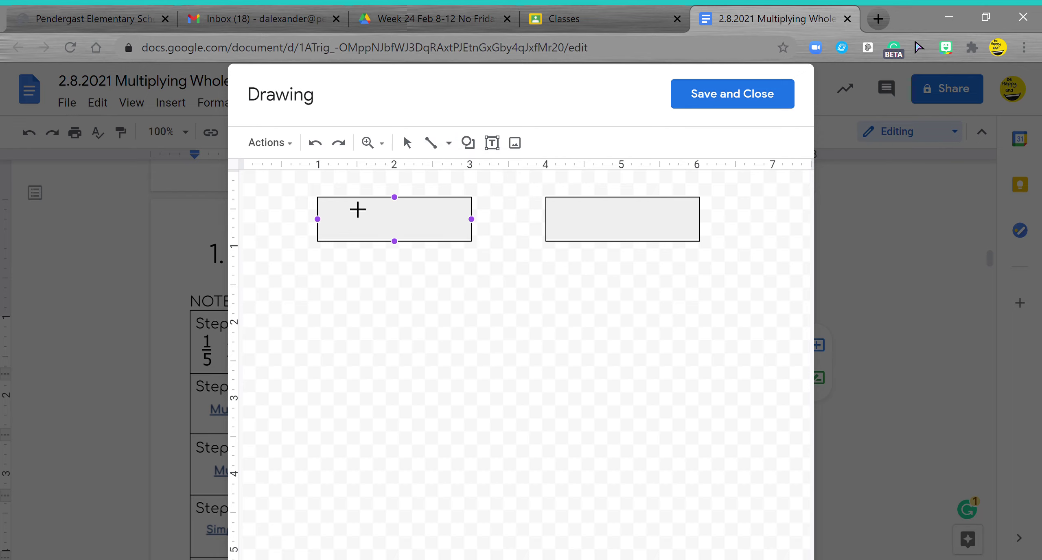
pyautogui.moveTo(358, 218)
pyautogui.mouseDown()
pyautogui.moveTo(361, 251)
pyautogui.moveTo(382, 235)
pyautogui.mouseUp()
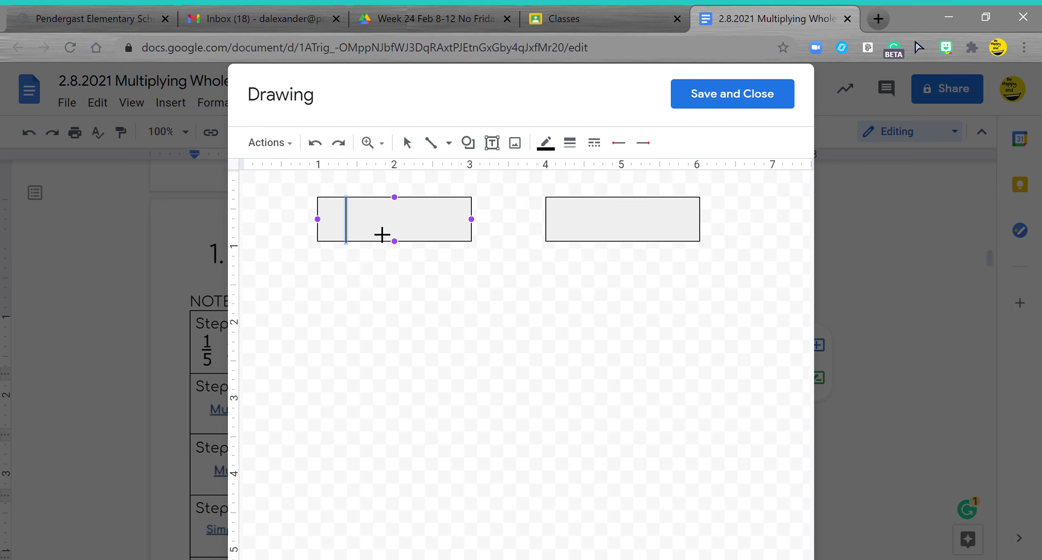
pyautogui.moveTo(395, 198); pyautogui.dragTo(402, 249)
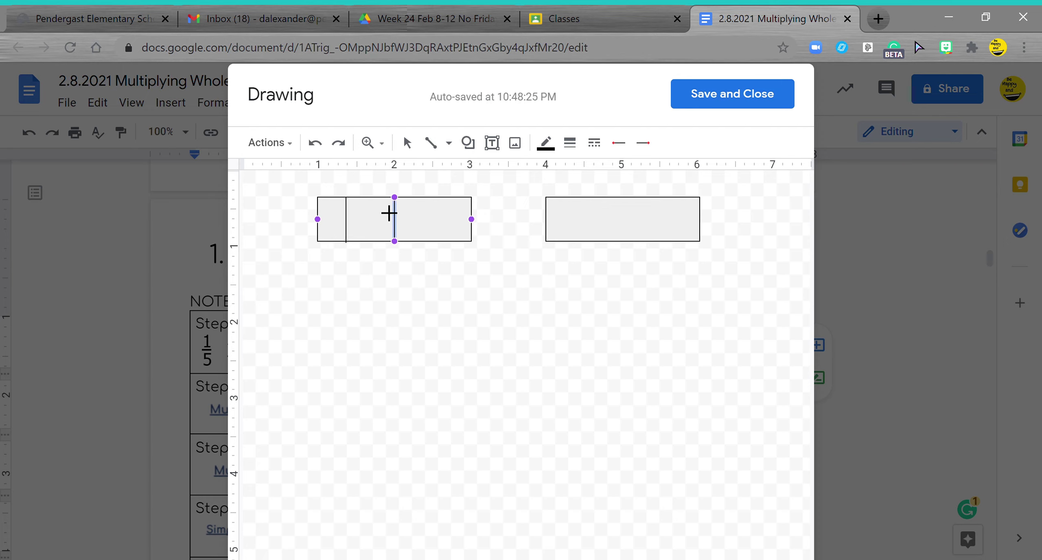
pyautogui.moveTo(444, 211); pyautogui.dragTo(440, 240)
pyautogui.click(315, 143)
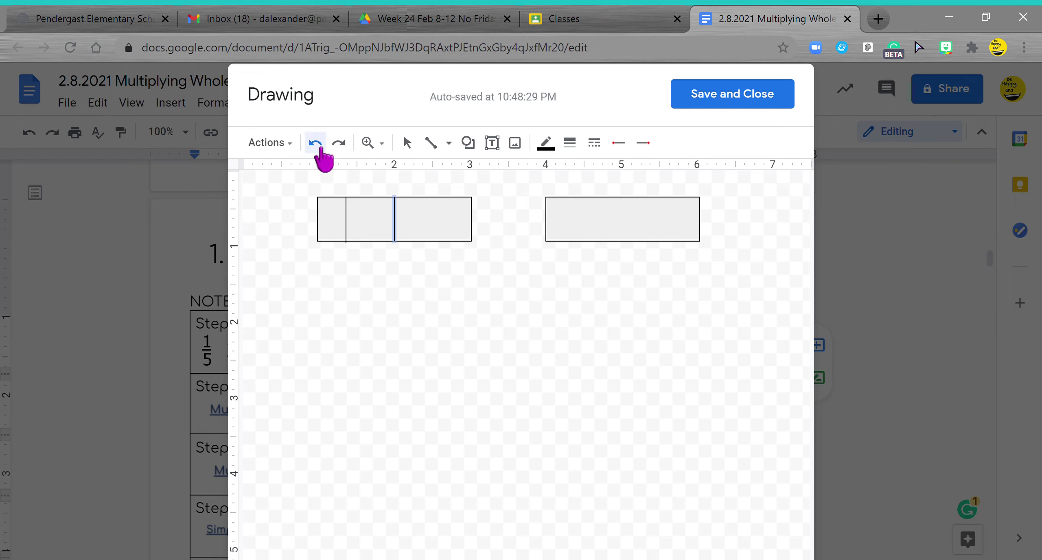
pyautogui.click(314, 142)
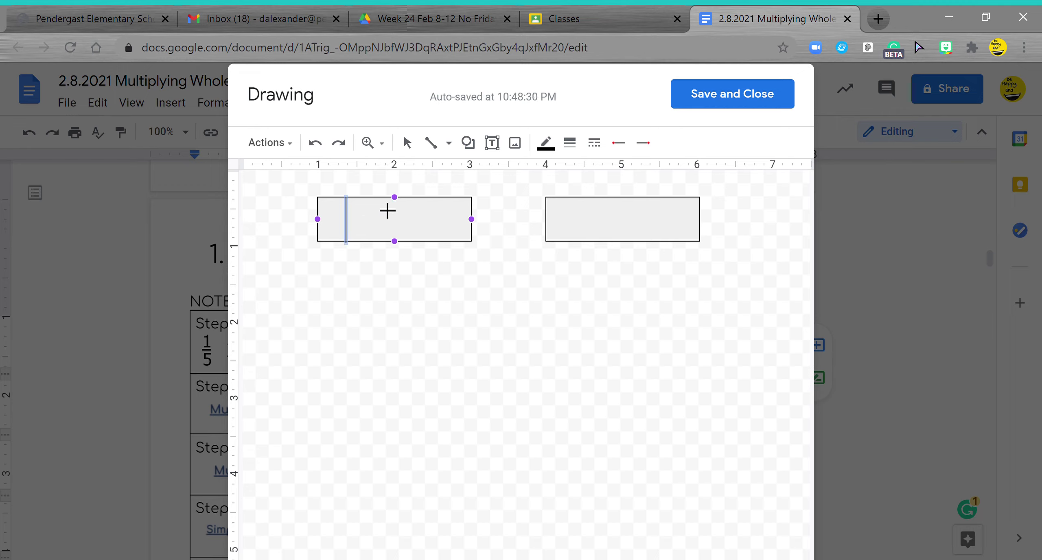
pyautogui.moveTo(375, 197); pyautogui.dragTo(389, 255)
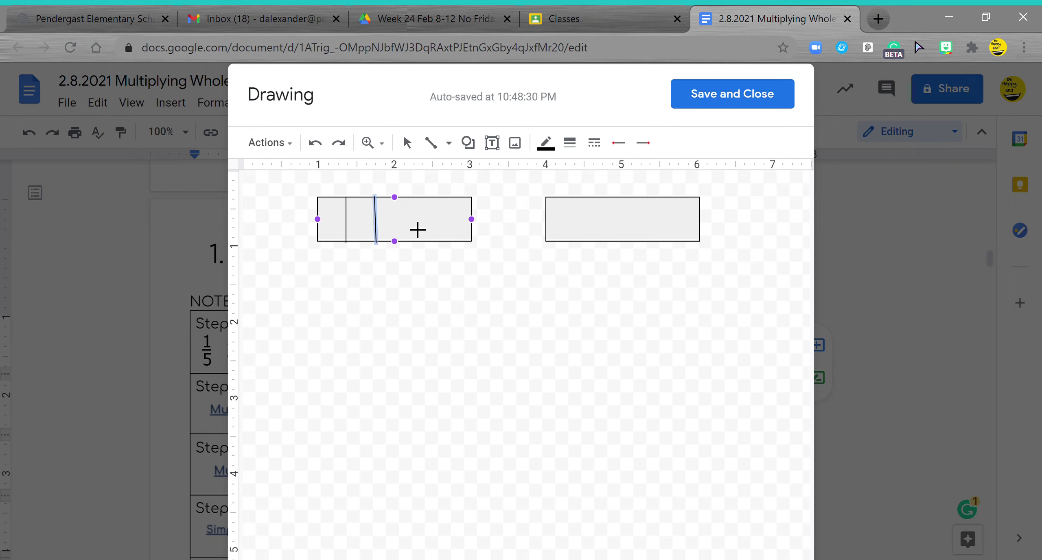
pyautogui.click(407, 209)
pyautogui.moveTo(413, 197); pyautogui.dragTo(431, 248)
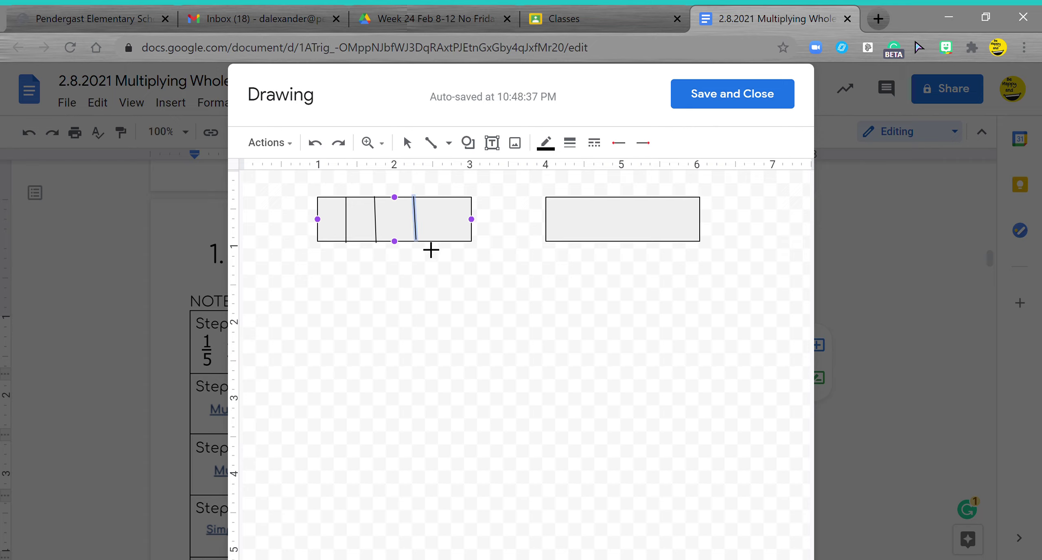
pyautogui.moveTo(455, 211); pyautogui.dragTo(456, 249)
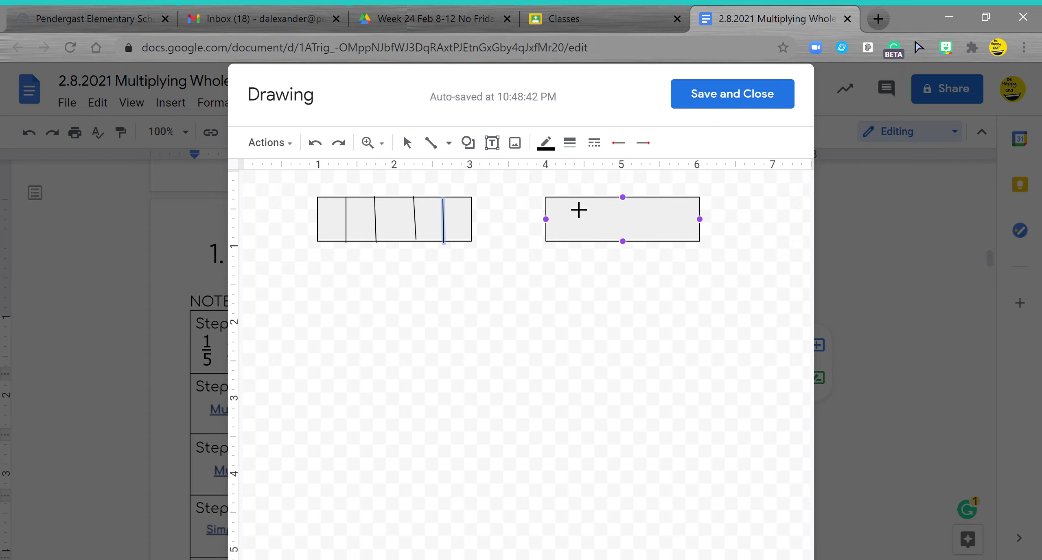
# Draw four vertical dividers across the right bar, redrawing the slanted third line
pyautogui.moveTo(578, 210); pyautogui.dragTo(579, 252)
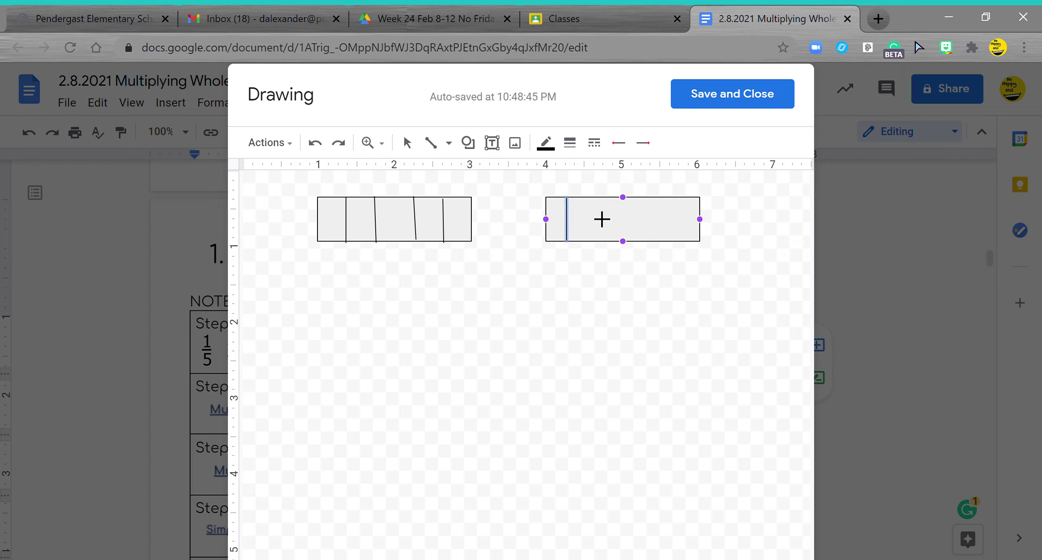
pyautogui.moveTo(605, 209); pyautogui.dragTo(606, 249)
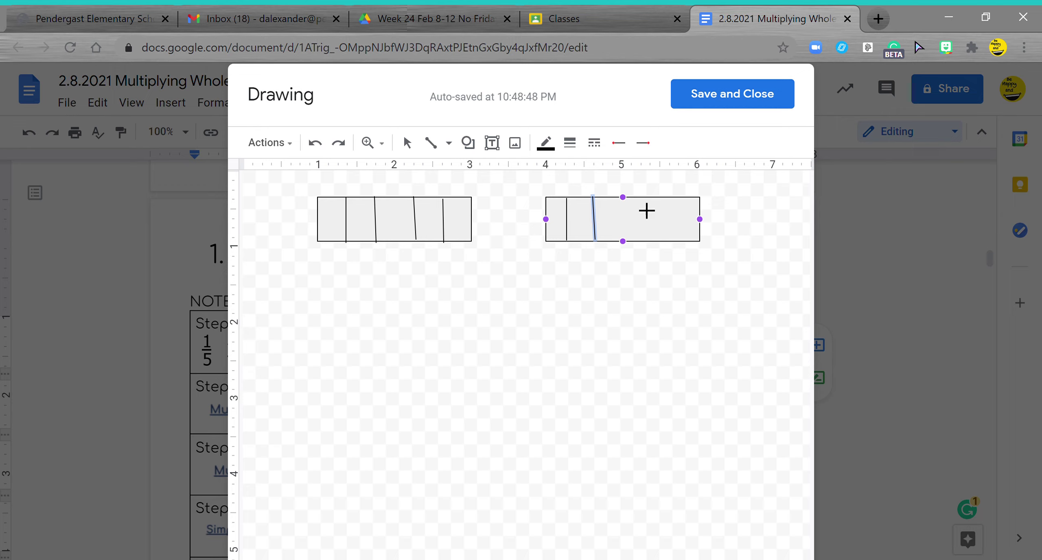
pyautogui.moveTo(647, 215); pyautogui.dragTo(654, 249)
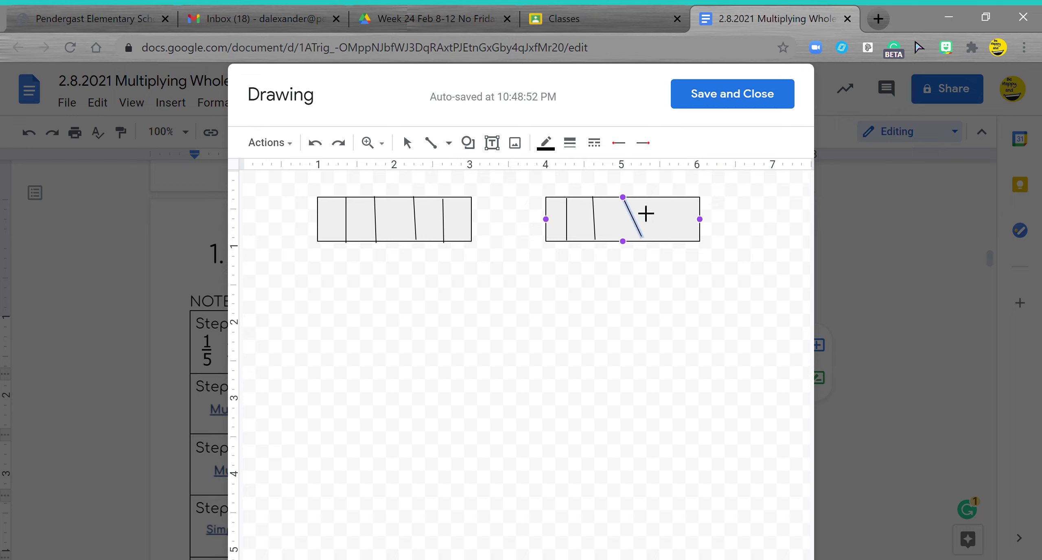
pyautogui.click(316, 143)
pyautogui.moveTo(623, 197); pyautogui.dragTo(648, 251)
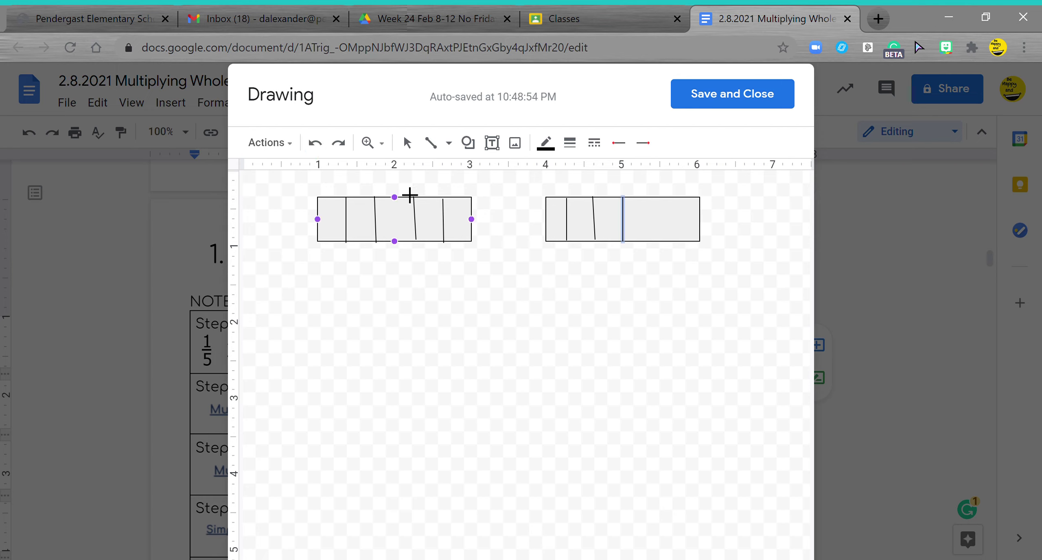
pyautogui.moveTo(663, 198); pyautogui.dragTo(674, 254)
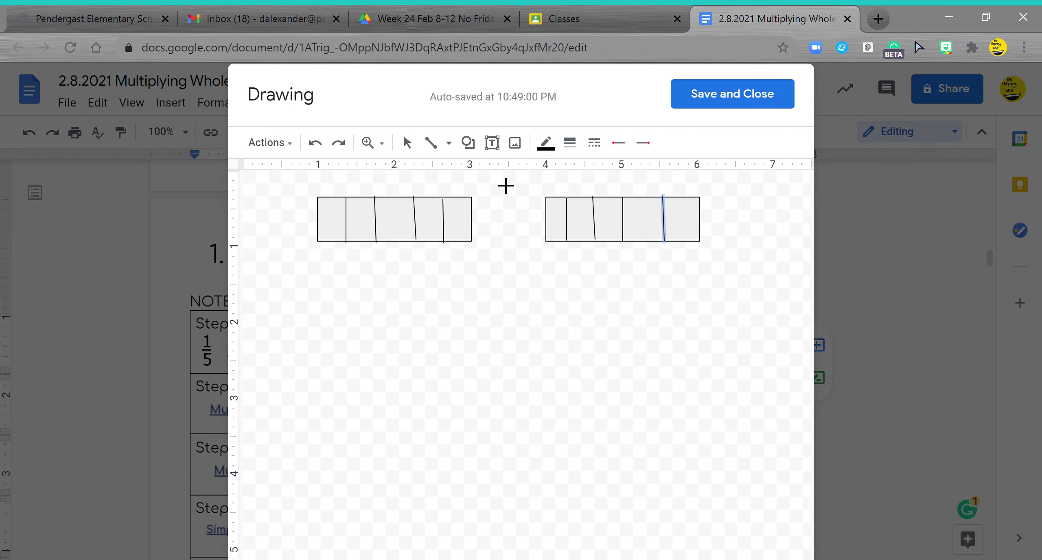
# Handwrite 1/5 × 2/1 = 2/5 below the bars with the Scribble tool
pyautogui.click(452, 147)
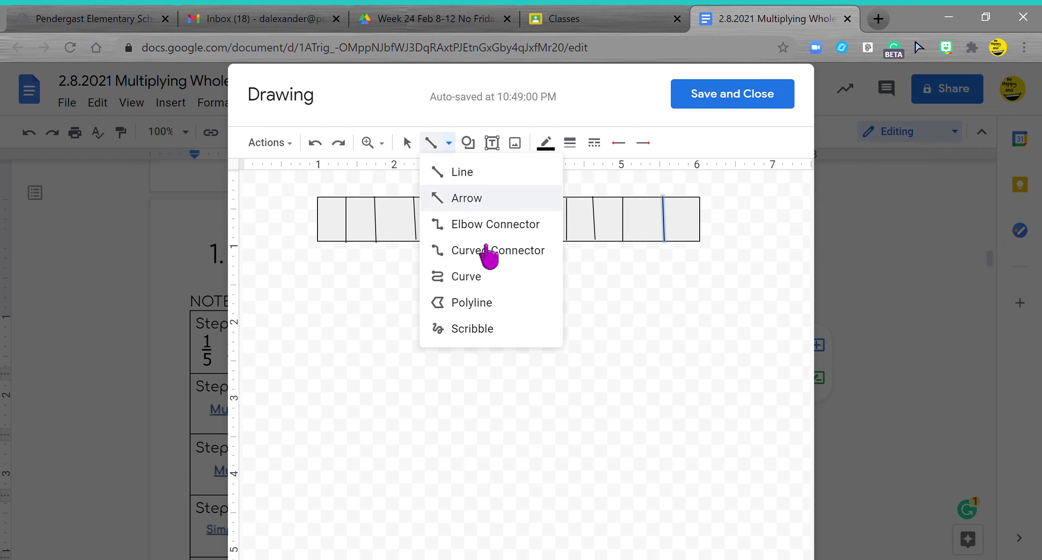
pyautogui.click(490, 329)
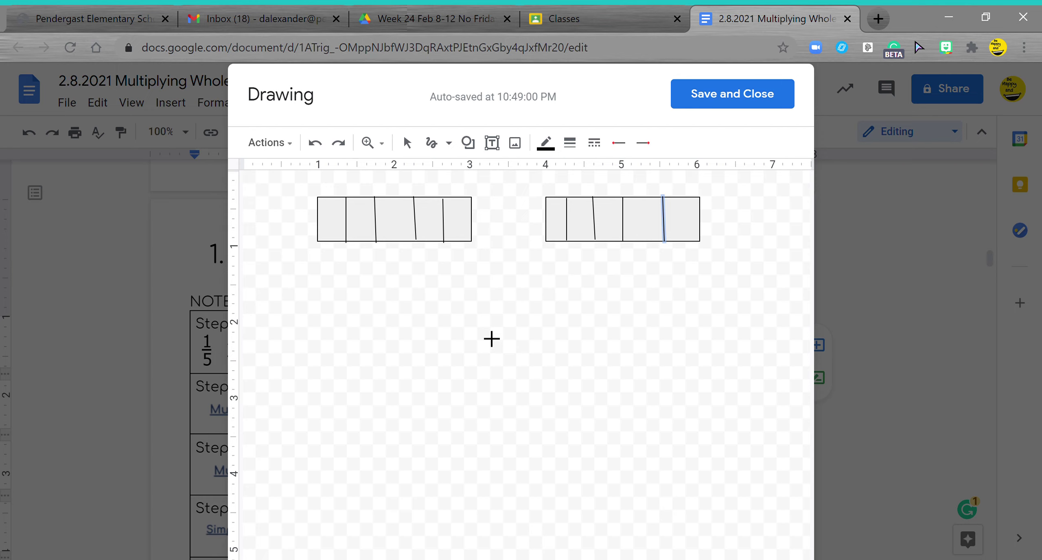
pyautogui.moveTo(285, 314)
pyautogui.mouseDown()
pyautogui.moveTo(286, 350)
pyautogui.moveTo(312, 361)
pyautogui.moveTo(277, 409)
pyautogui.mouseUp()
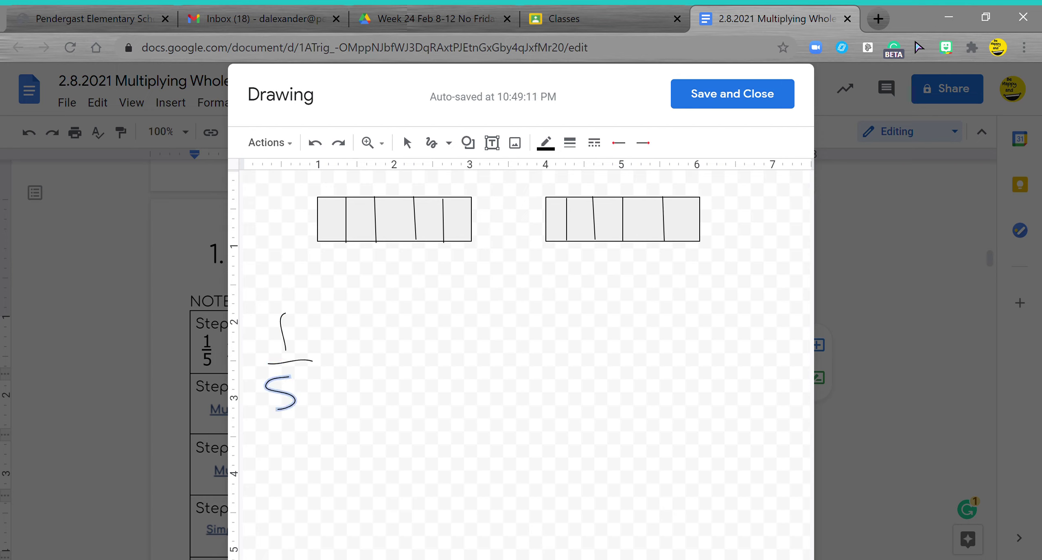
pyautogui.moveTo(326, 355); pyautogui.dragTo(343, 369)
pyautogui.moveTo(345, 352); pyautogui.dragTo(329, 382)
pyautogui.moveTo(368, 318)
pyautogui.mouseDown()
pyautogui.moveTo(389, 360)
pyautogui.moveTo(376, 415)
pyautogui.mouseUp()
pyautogui.moveTo(406, 359)
pyautogui.mouseDown()
pyautogui.moveTo(430, 356)
pyautogui.moveTo(424, 378)
pyautogui.mouseUp()
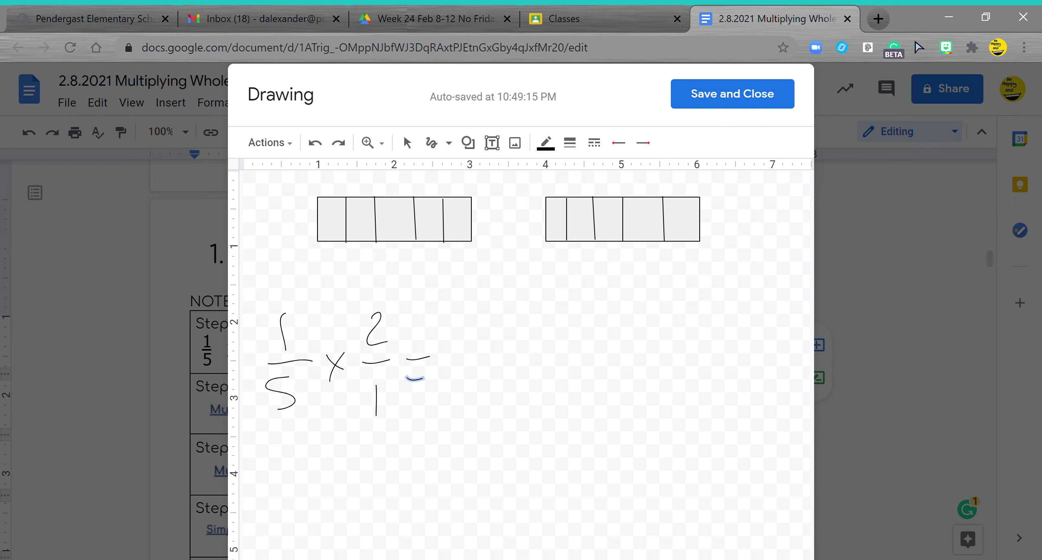
pyautogui.moveTo(479, 325)
pyautogui.mouseDown()
pyautogui.moveTo(469, 360)
pyautogui.moveTo(507, 354)
pyautogui.mouseUp()
pyautogui.moveTo(460, 378)
pyautogui.mouseDown()
pyautogui.moveTo(523, 366)
pyautogui.moveTo(511, 403)
pyautogui.moveTo(482, 425)
pyautogui.mouseUp()
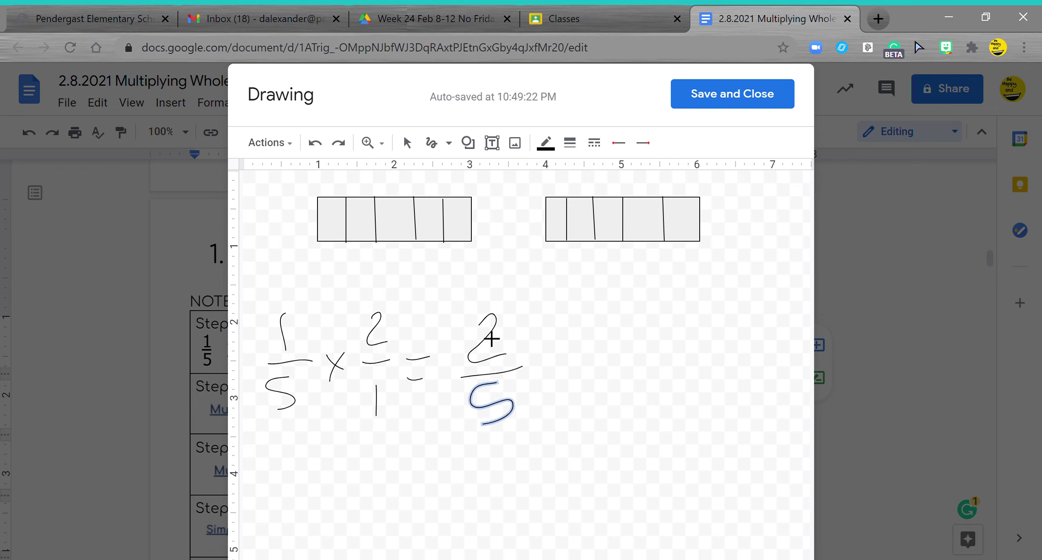
# Shade the first fifth of each bar with a scribble
pyautogui.moveTo(321, 205)
pyautogui.mouseDown()
pyautogui.moveTo(331, 230)
pyautogui.moveTo(334, 205)
pyautogui.moveTo(335, 236)
pyautogui.mouseUp()
pyautogui.press('Delete')
pyautogui.moveTo(547, 201)
pyautogui.mouseDown()
pyautogui.moveTo(560, 232)
pyautogui.moveTo(554, 209)
pyautogui.moveTo(552, 225)
pyautogui.mouseUp()
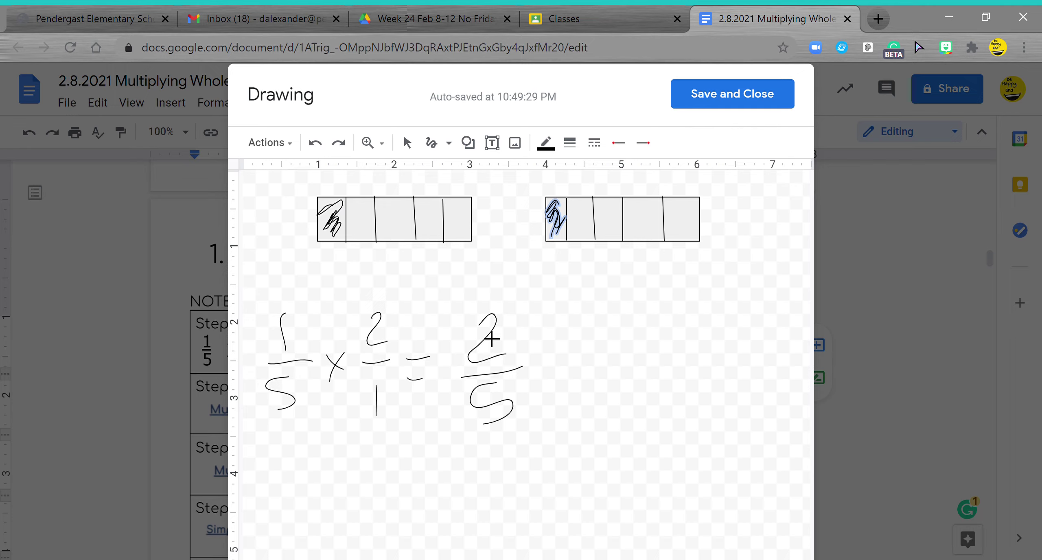
# Save the drawing into Step 1 of the worksheet
pyautogui.click(742, 105)
pyautogui.scroll(-3, 573, 298)
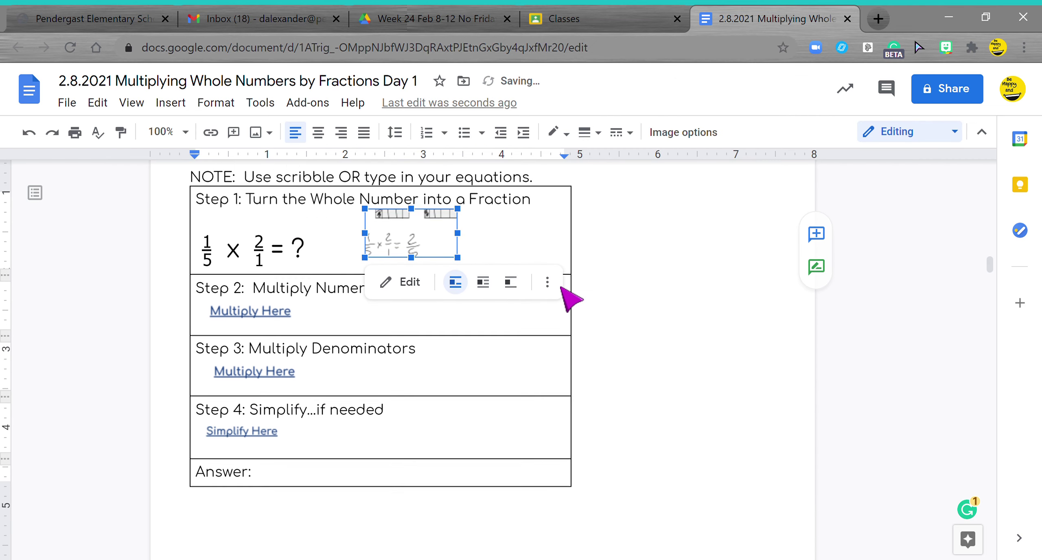
pyautogui.click(322, 442)
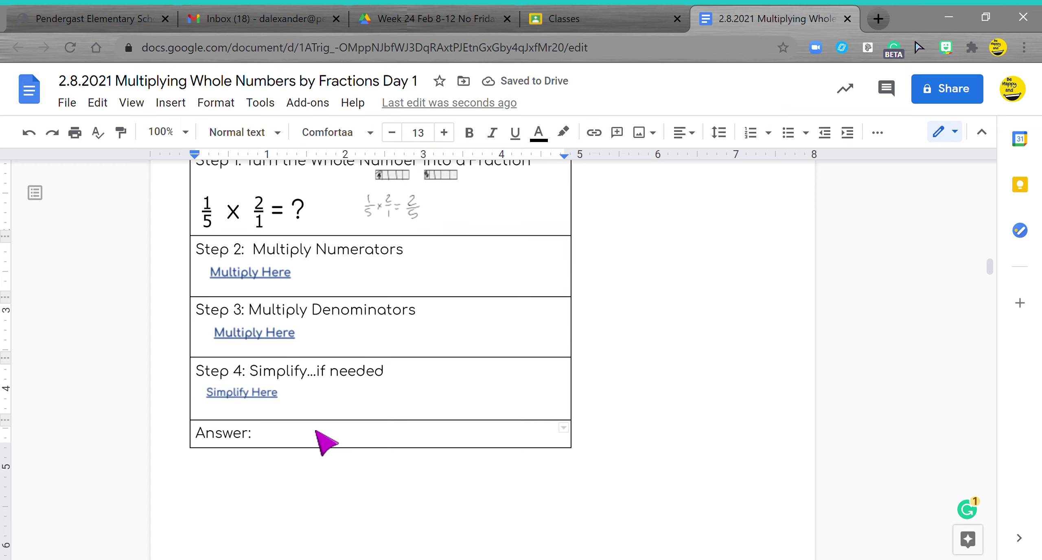
pyautogui.write('2/')
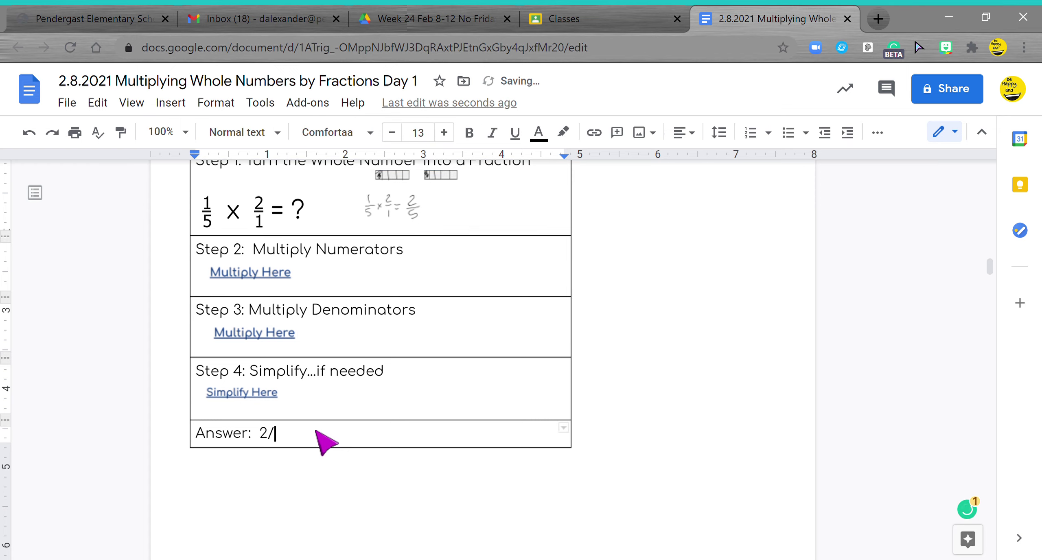
pyautogui.write('5')
pyautogui.press('BackSpace')
pyautogui.press('BackSpace')
pyautogui.press('BackSpace')
pyautogui.scroll(2, 326, 442)
# Enter 1 x 2 = 2, 5 x 1 = 5 and 2/5 in the Step 2, 3 and 4 cells
pyautogui.click(353, 372)
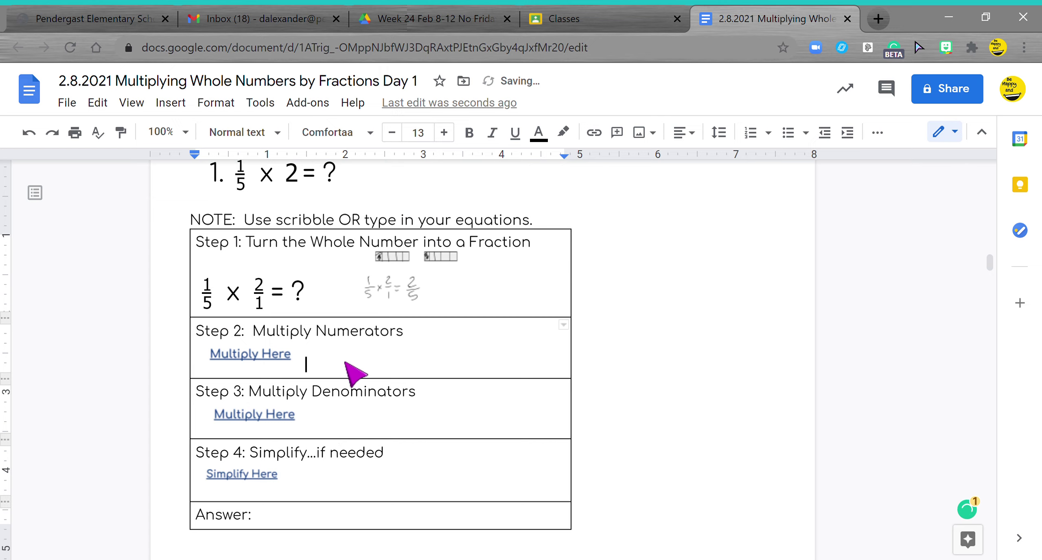
pyautogui.write('1 x 2 = 2')
pyautogui.click(342, 425)
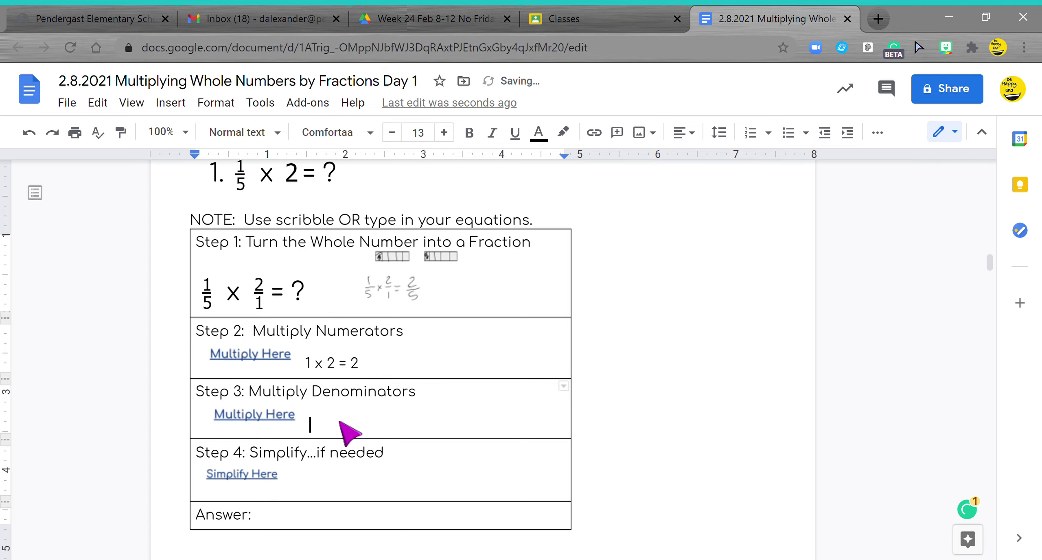
pyautogui.write('5 x 1 = 5')
pyautogui.click(319, 479)
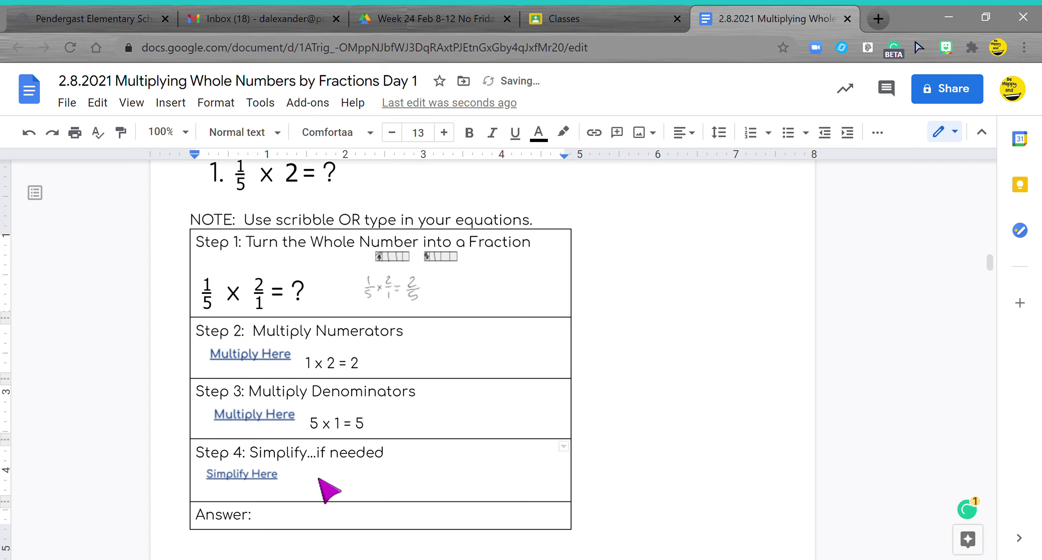
pyautogui.write('2/5')
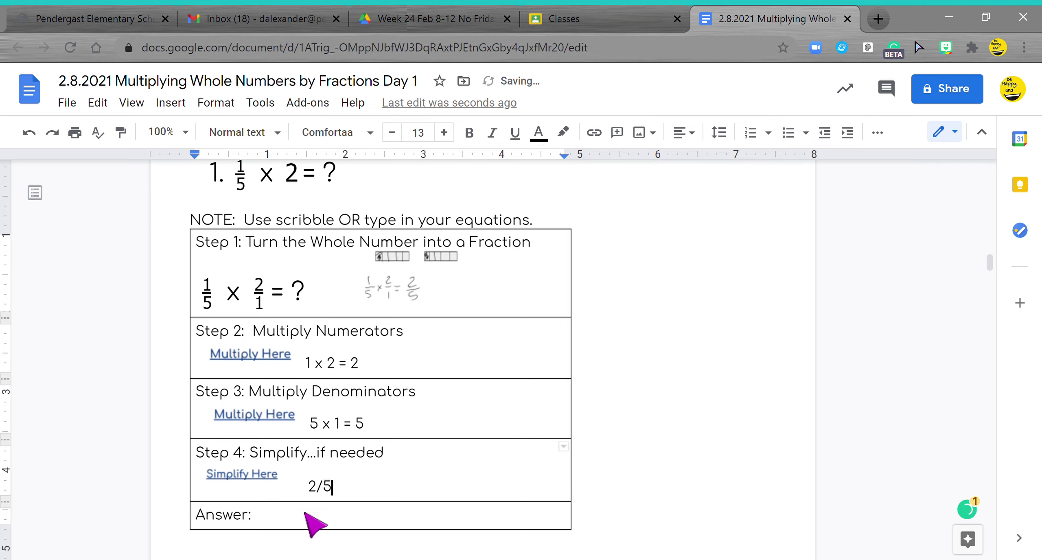
pyautogui.click(304, 515)
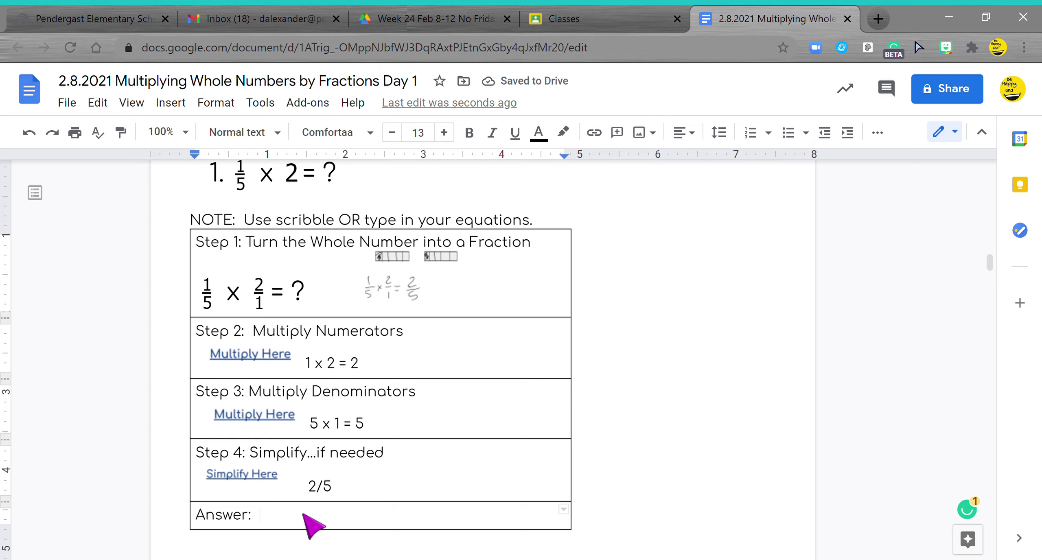
pyautogui.write('2/5')
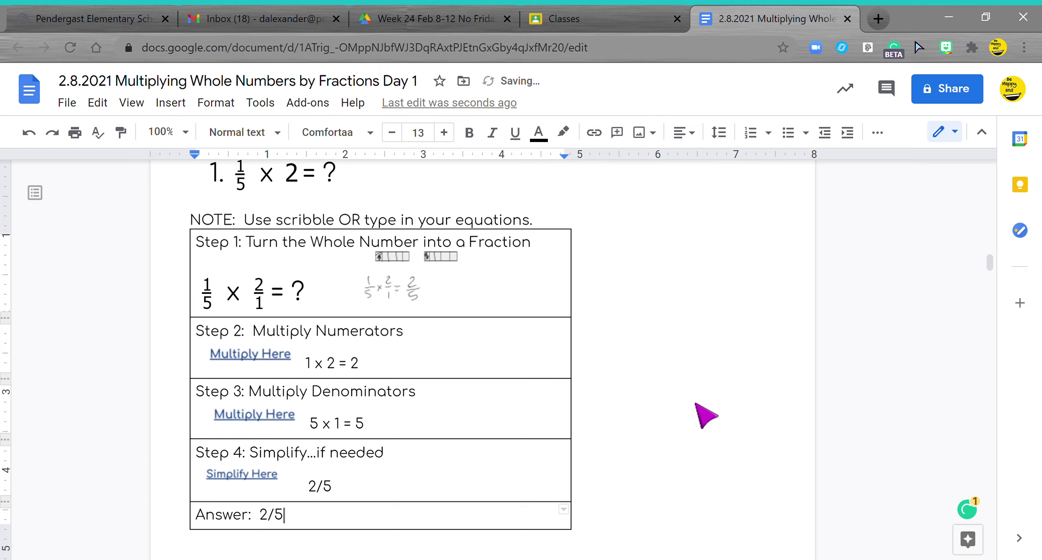
pyautogui.click(711, 407)
pyautogui.click(389, 478)
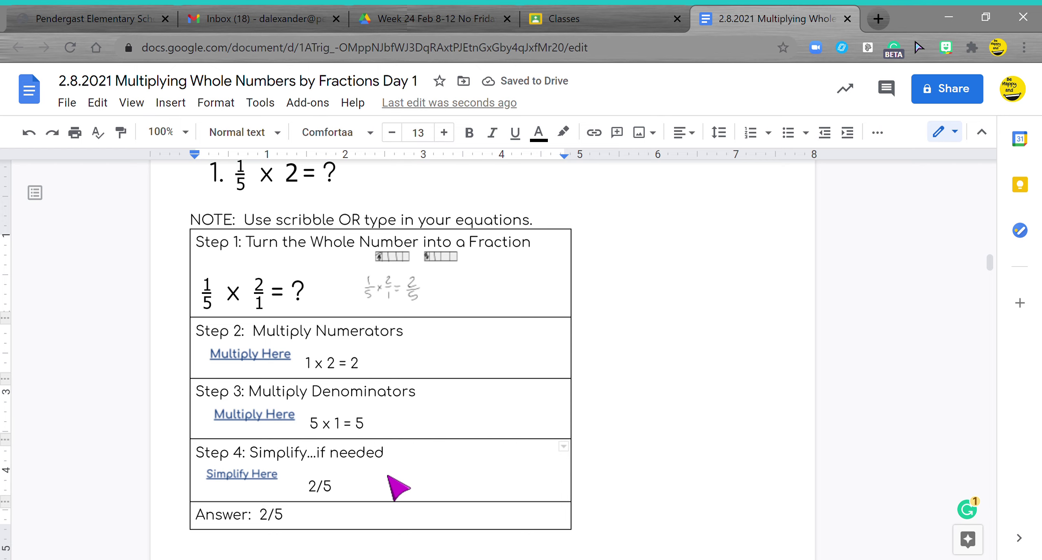
pyautogui.scroll(2, 397, 487)
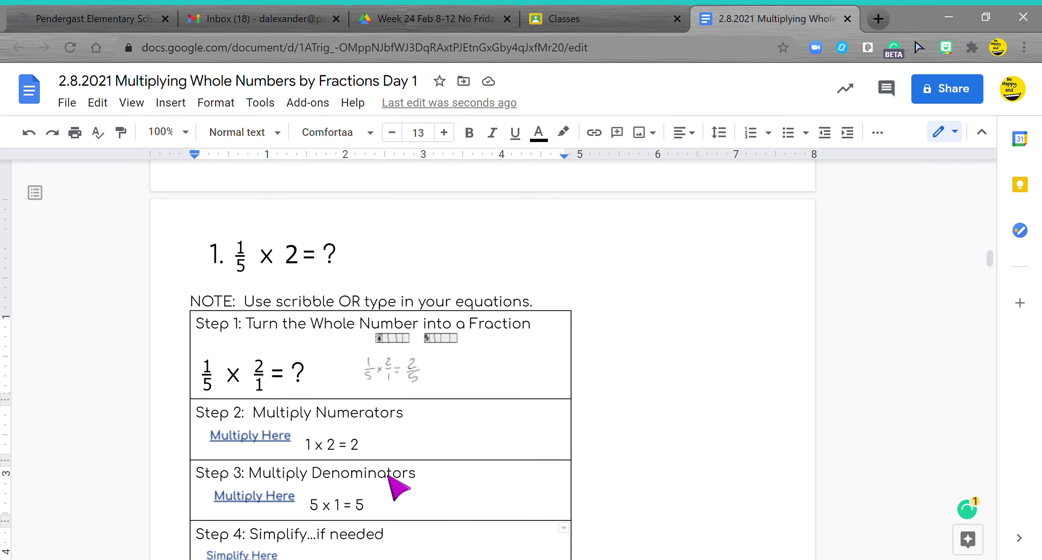